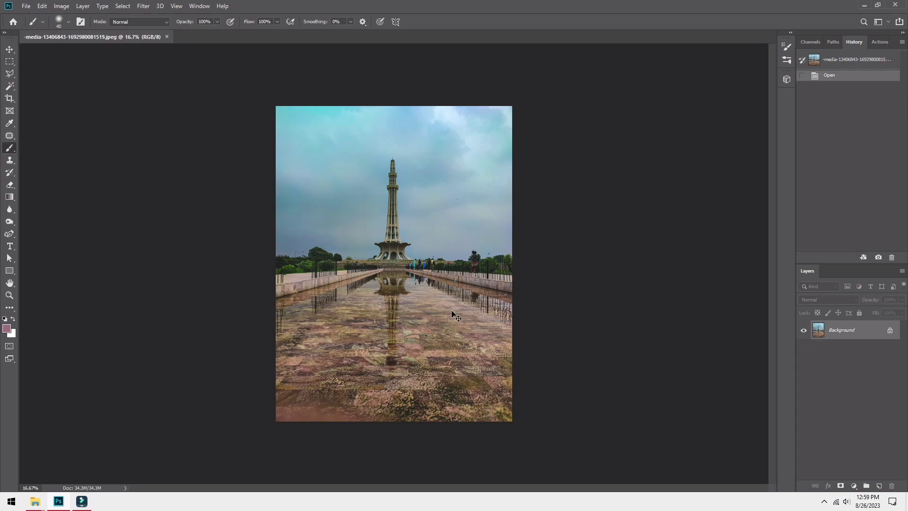
# - Start a Polygonal Lasso outline along the pool's left waterline, from the photo's left border towards the monument
pyautogui.press('l')
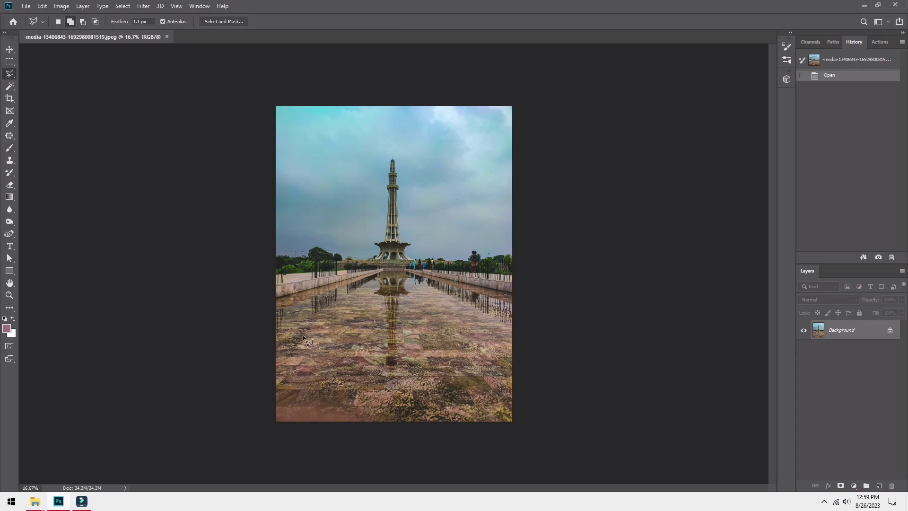
pyautogui.scroll(12, 269, 322)
pyautogui.moveTo(267, 315); pyautogui.dragTo(496, 245)
pyautogui.scroll(5, 430, 234)
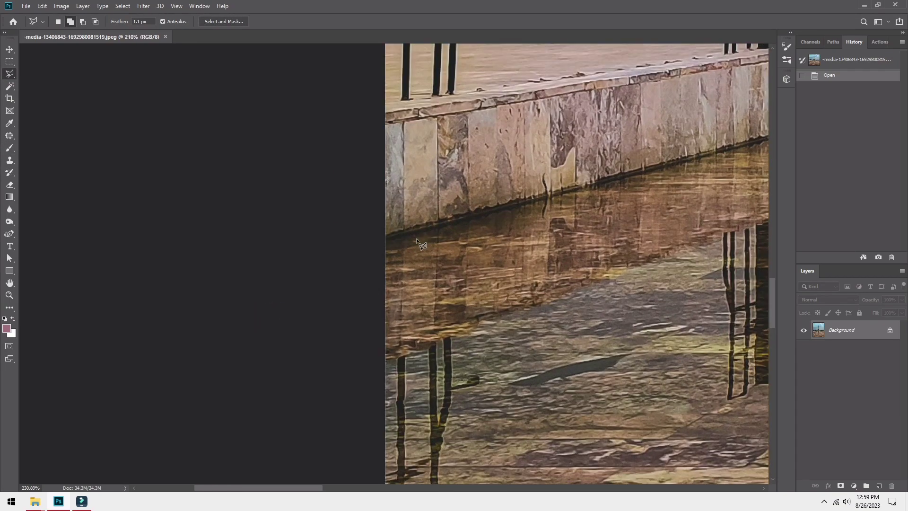
pyautogui.click(366, 240)
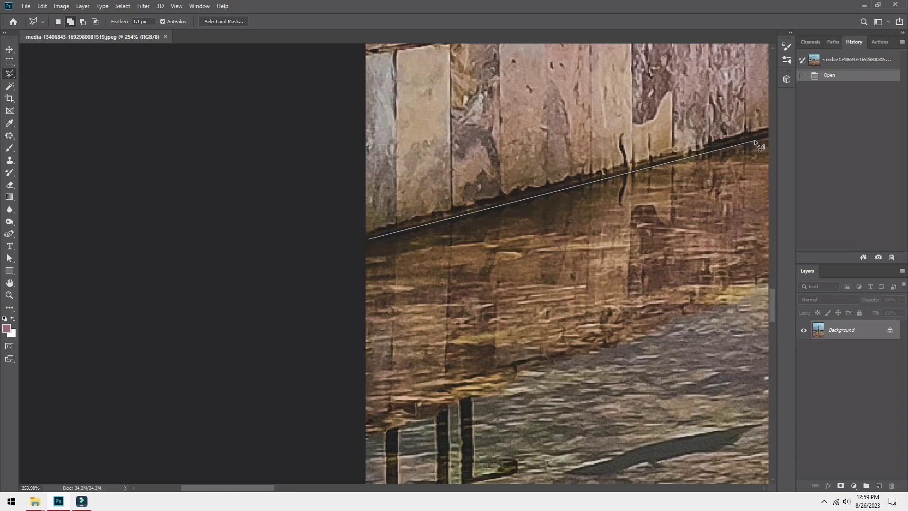
pyautogui.moveTo(765, 132)
pyautogui.mouseDown()
pyautogui.moveTo(501, 259)
pyautogui.moveTo(296, 293)
pyautogui.mouseUp()
pyautogui.click(448, 261)
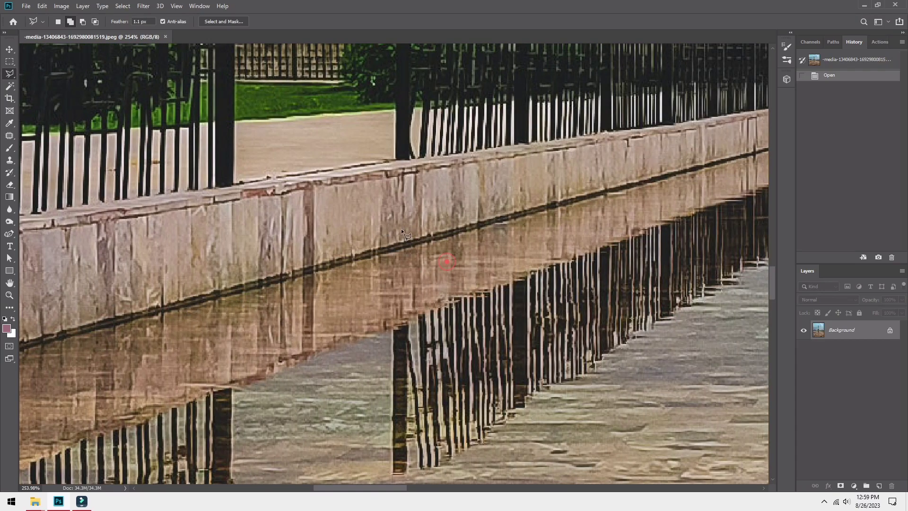
pyautogui.moveTo(488, 223); pyautogui.dragTo(303, 289)
pyautogui.click(549, 213)
pyautogui.moveTo(543, 234); pyautogui.dragTo(413, 260)
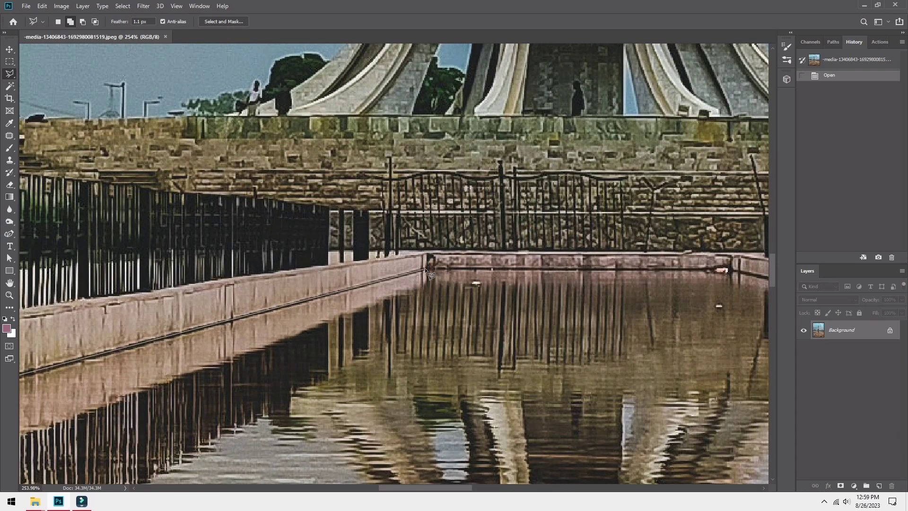
# - Continue the lasso outline across the pool's far edge and onto its right waterline
pyautogui.click(734, 268)
pyautogui.moveTo(499, 189); pyautogui.dragTo(275, 93)
pyautogui.moveTo(615, 258); pyautogui.dragTo(444, 176)
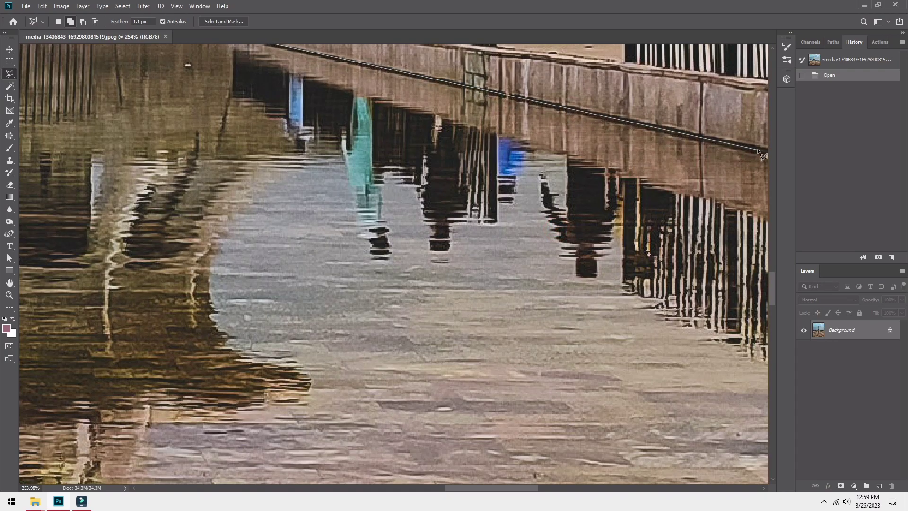
pyautogui.moveTo(530, 104); pyautogui.dragTo(211, 35)
pyautogui.moveTo(680, 150); pyautogui.dragTo(383, 100)
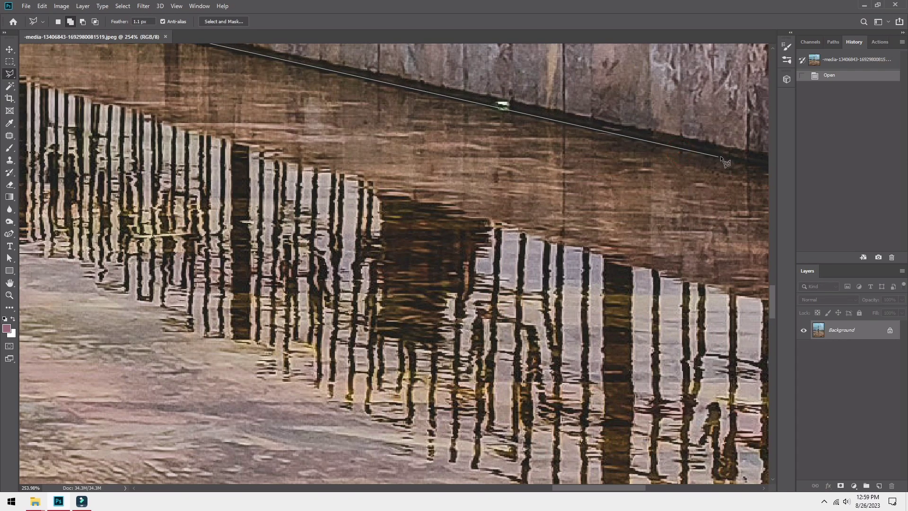
pyautogui.moveTo(722, 157)
pyautogui.mouseDown()
pyautogui.moveTo(298, 91)
pyautogui.moveTo(537, 183)
pyautogui.mouseUp()
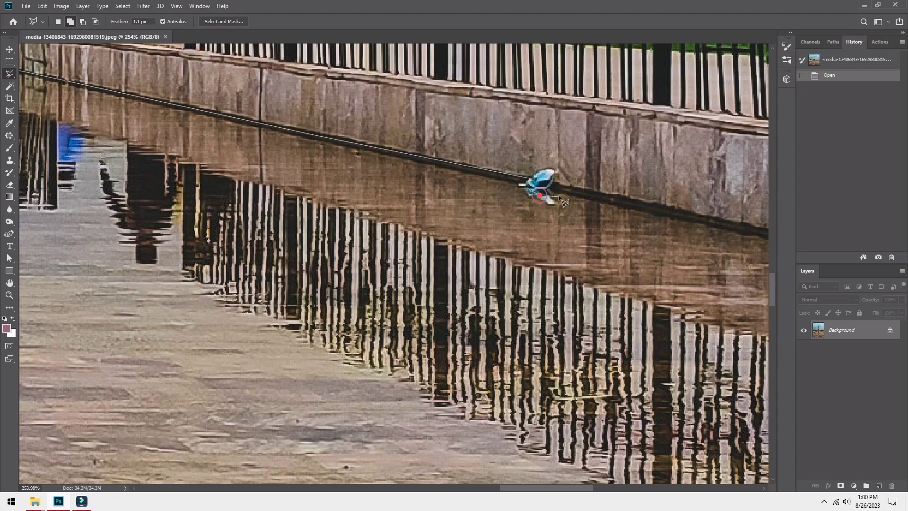
# - Extend the lasso outline along the right waterline past the floating blue debris and beyond the photo's right border
pyautogui.click(740, 230)
pyautogui.click(460, 171)
pyautogui.click(605, 200)
pyautogui.moveTo(690, 211); pyautogui.dragTo(340, 151)
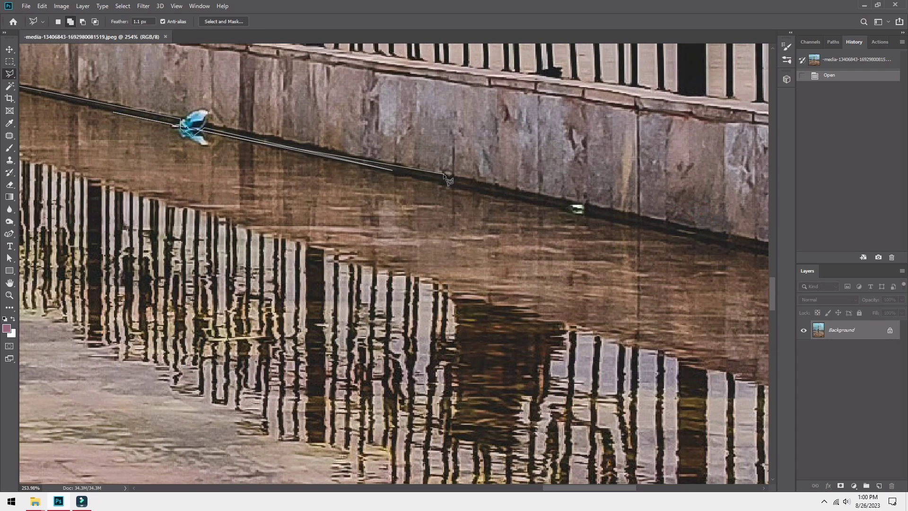
pyautogui.click(700, 235)
pyautogui.moveTo(715, 237)
pyautogui.mouseDown()
pyautogui.moveTo(513, 218)
pyautogui.moveTo(115, 146)
pyautogui.mouseUp()
pyautogui.click(533, 229)
pyautogui.click(600, 313)
# - Run the lasso outline outside the photo's lower corners and close it so the whole pool is selected
pyautogui.moveTo(609, 416); pyautogui.dragTo(608, 161)
pyautogui.moveTo(570, 382); pyautogui.dragTo(569, 111)
pyautogui.moveTo(535, 416)
pyautogui.mouseDown()
pyautogui.moveTo(575, 407)
pyautogui.moveTo(592, 131)
pyautogui.mouseUp()
pyautogui.moveTo(576, 388); pyautogui.dragTo(603, 279)
pyautogui.scroll(-15, 602, 279)
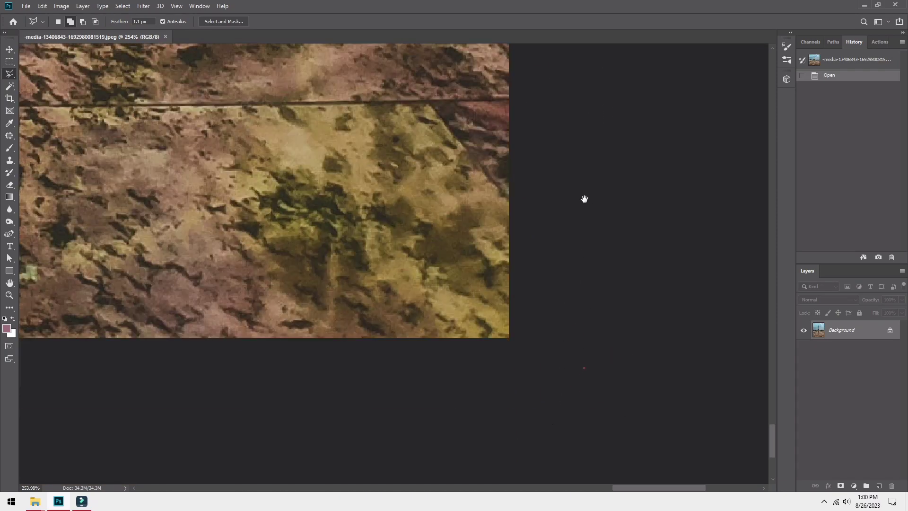
pyautogui.click(596, 273)
pyautogui.hscroll(-15, 281, 329)
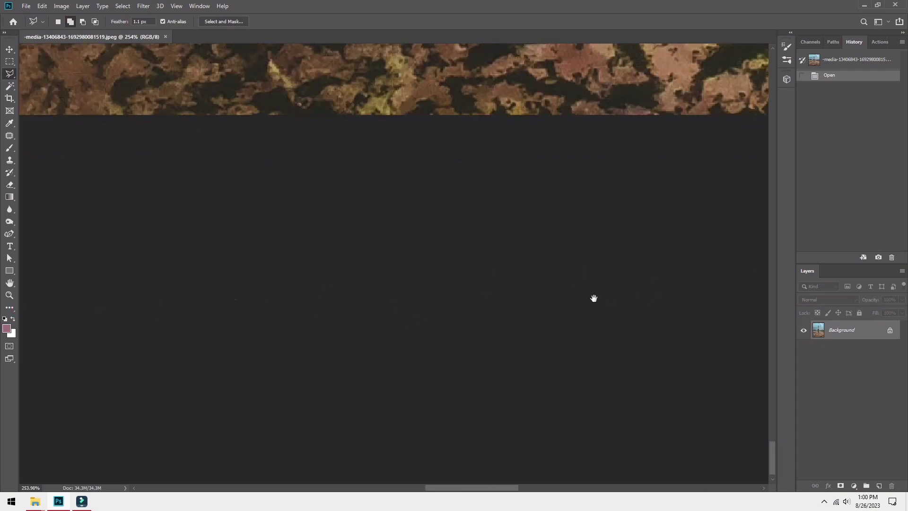
pyautogui.hscroll(-15, 249, 260)
pyautogui.click(530, 275)
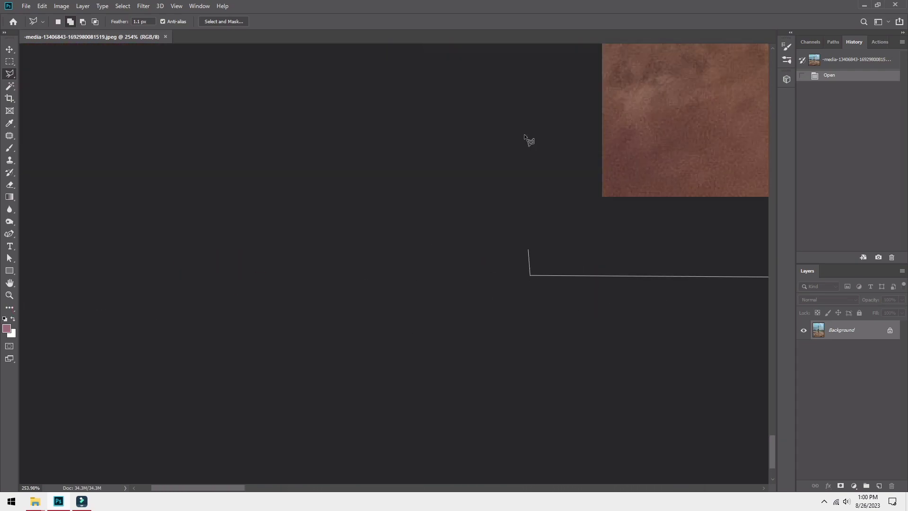
pyautogui.click(529, 83)
pyautogui.scroll(-10, 530, 87)
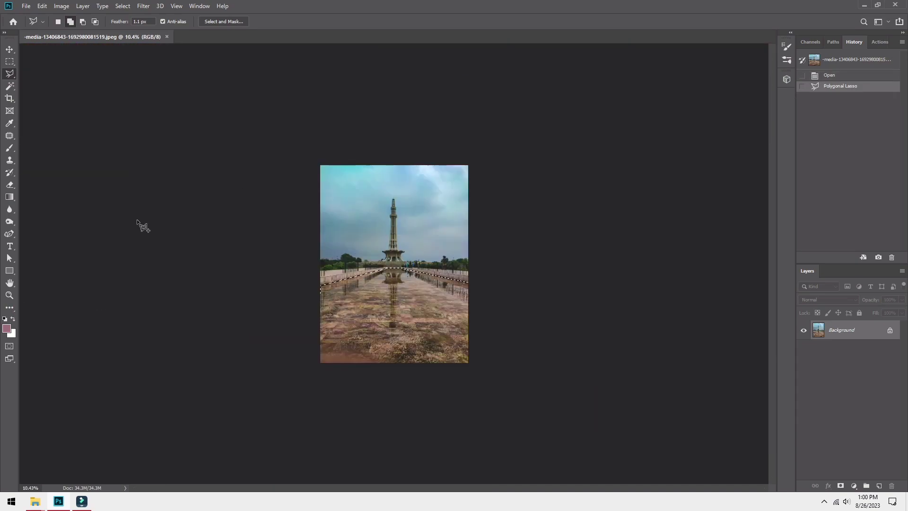
# - Copy the selected pool to a new layer and set its Camera Raw Filter temperature to -33 and tint to -22
pyautogui.hotkey('ctrl', 'j')
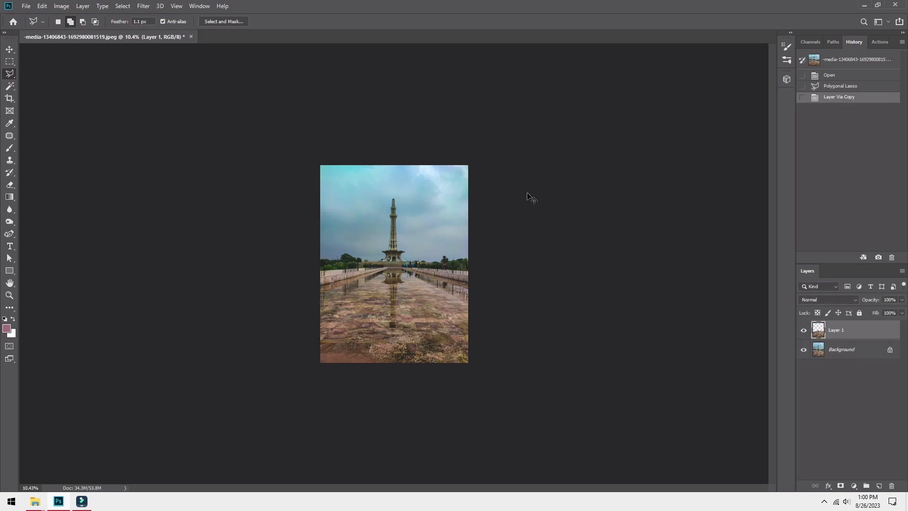
pyautogui.hotkey('ctrl', 'shift', 'a')
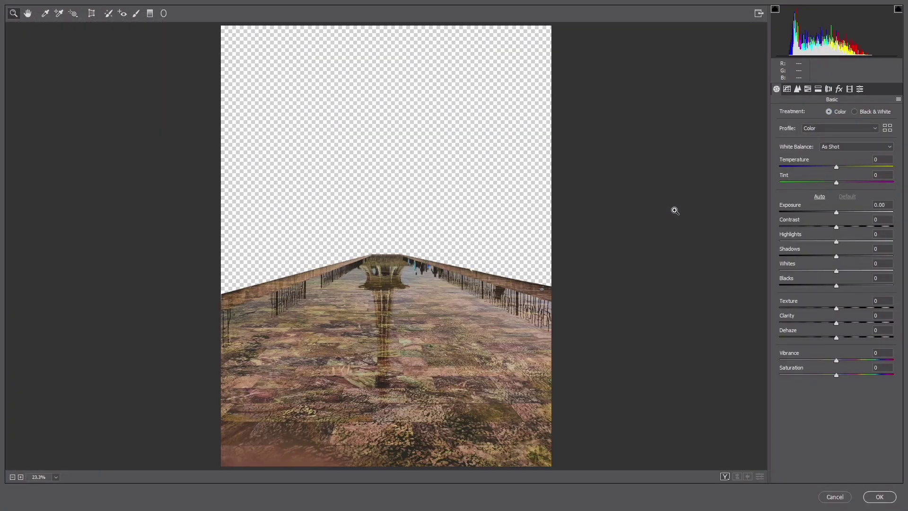
pyautogui.moveTo(836, 167); pyautogui.dragTo(823, 183)
pyautogui.click(835, 181)
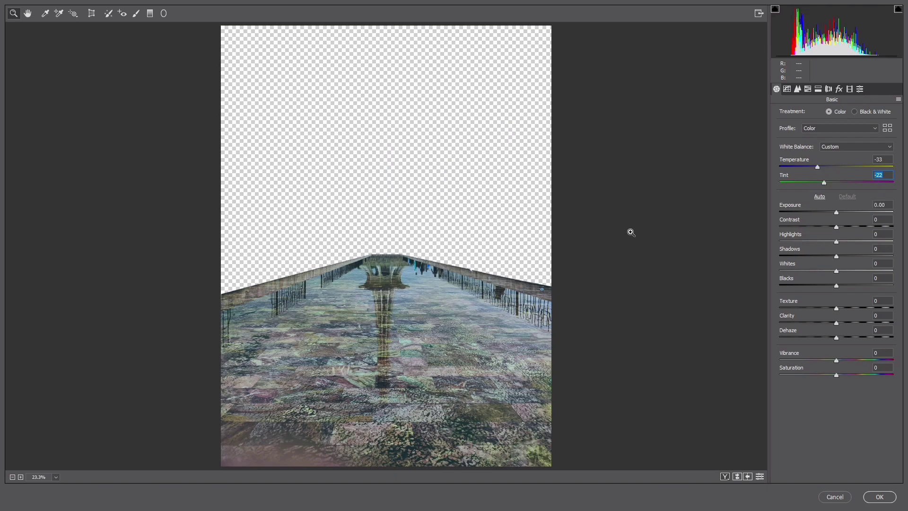
# - Reset the Adjustment Brush settings, set blacks to -1, lower the temperature and enlarge the brush to size 24
pyautogui.press('k')
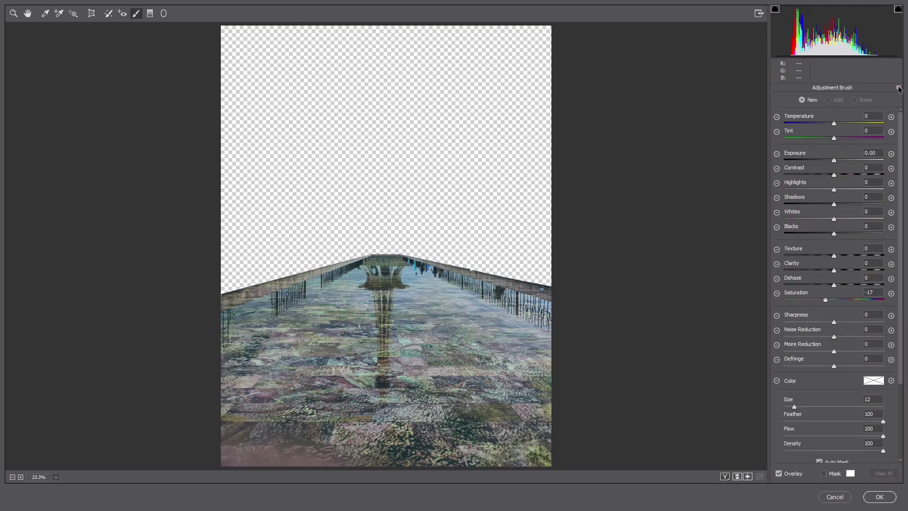
pyautogui.click(899, 88)
pyautogui.click(884, 109)
pyautogui.moveTo(818, 237); pyautogui.dragTo(832, 238)
pyautogui.moveTo(835, 123); pyautogui.dragTo(825, 123)
pyautogui.press(']')
pyautogui.press(']')
pyautogui.press(']')
pyautogui.press(']')
# - Paint the adjustment over the pool water and set its temperature to -32 and tint to -15
pyautogui.moveTo(357, 421)
pyautogui.mouseDown()
pyautogui.moveTo(393, 411)
pyautogui.moveTo(220, 416)
pyautogui.moveTo(438, 440)
pyautogui.moveTo(575, 427)
pyautogui.moveTo(290, 364)
pyautogui.moveTo(578, 335)
pyautogui.moveTo(241, 294)
pyautogui.moveTo(389, 292)
pyautogui.moveTo(261, 402)
pyautogui.moveTo(273, 336)
pyautogui.moveTo(255, 319)
pyautogui.moveTo(268, 328)
pyautogui.moveTo(318, 319)
pyautogui.moveTo(350, 284)
pyautogui.moveTo(410, 274)
pyautogui.moveTo(511, 289)
pyautogui.moveTo(529, 382)
pyautogui.moveTo(503, 456)
pyautogui.moveTo(309, 451)
pyautogui.moveTo(232, 400)
pyautogui.moveTo(248, 350)
pyautogui.moveTo(415, 451)
pyautogui.moveTo(438, 508)
pyautogui.moveTo(155, 386)
pyautogui.moveTo(250, 460)
pyautogui.moveTo(439, 290)
pyautogui.moveTo(392, 280)
pyautogui.moveTo(467, 338)
pyautogui.moveTo(338, 277)
pyautogui.moveTo(325, 407)
pyautogui.moveTo(408, 276)
pyautogui.moveTo(435, 348)
pyautogui.mouseUp()
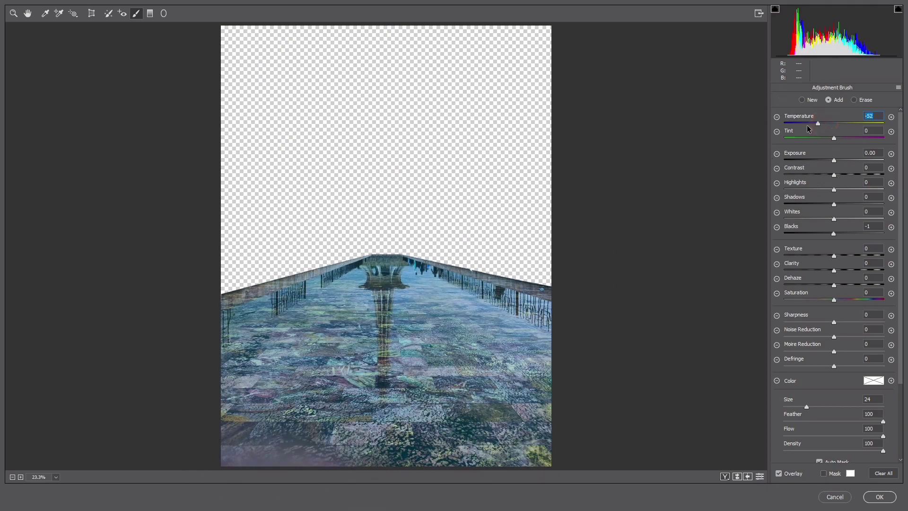
pyautogui.moveTo(807, 126); pyautogui.dragTo(820, 127)
pyautogui.moveTo(836, 139); pyautogui.dragTo(829, 139)
# - Apply the Camera Raw adjustments to the pool layer and merge the visible layers
pyautogui.press('Delete')
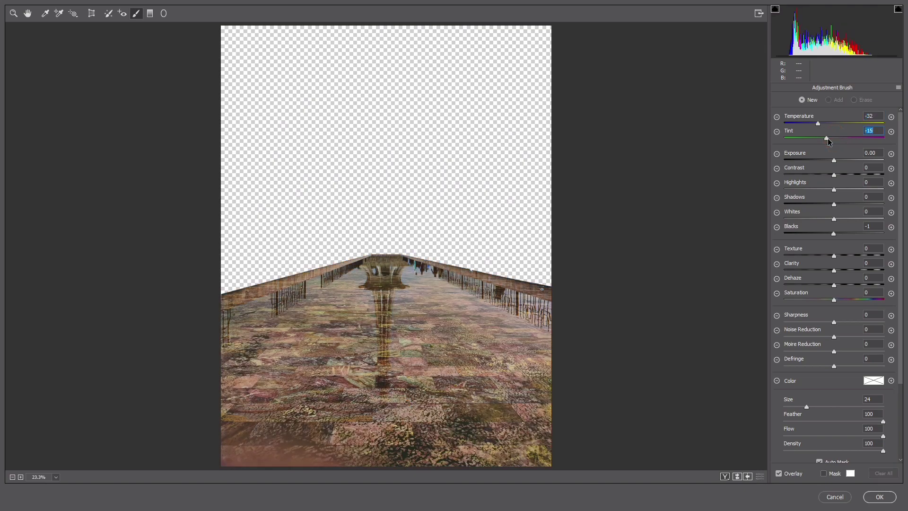
pyautogui.hotkey('ctrl', 'alt', 'z')
pyautogui.hotkey('ctrl', 'alt', 'z')
pyautogui.hotkey('ctrl', 'alt', 'z')
pyautogui.hotkey('ctrl', 'alt', 'z')
pyautogui.press('Escape')
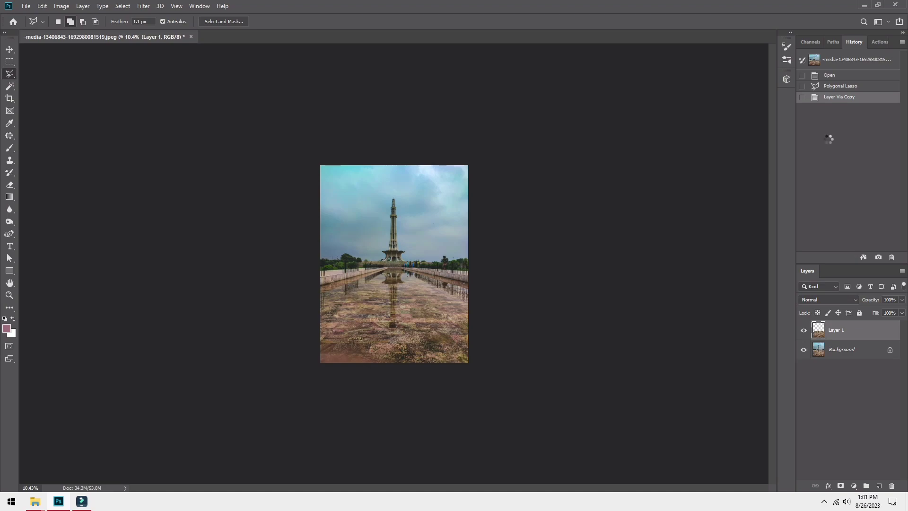
pyautogui.press('Return')
pyautogui.scroll(5, 390, 254)
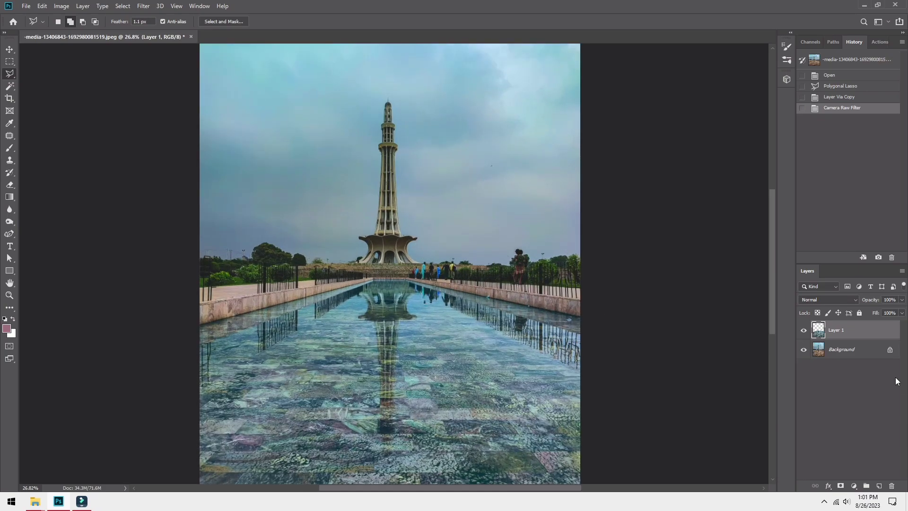
pyautogui.hotkey('ctrl', 'shift', 'e')
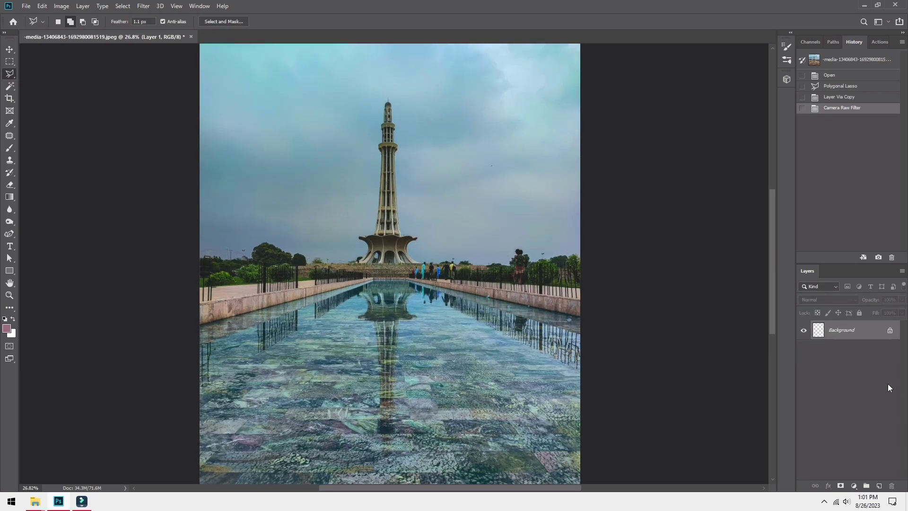
# - Select the sky on both sides of the tower with the Magic Wand at tolerance 32, adding each area
pyautogui.press('w')
pyautogui.click(261, 100)
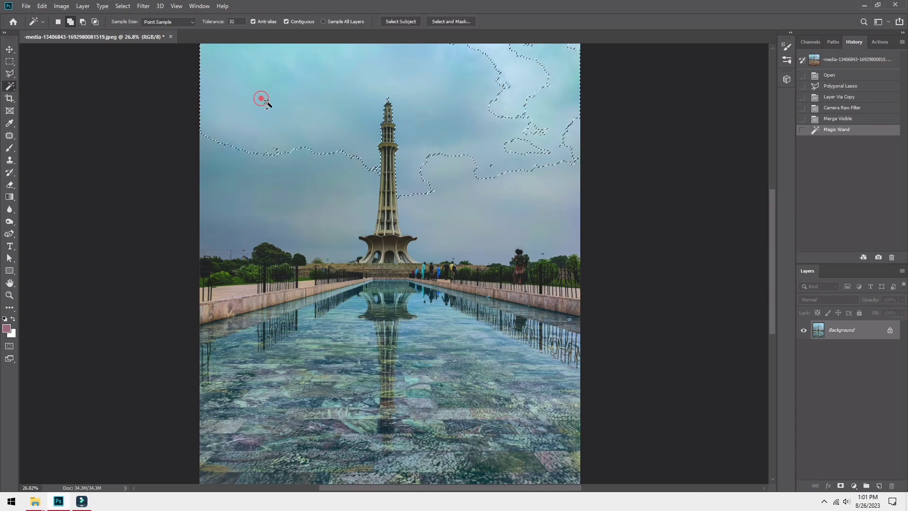
pyautogui.click(462, 173)
pyautogui.click(530, 100)
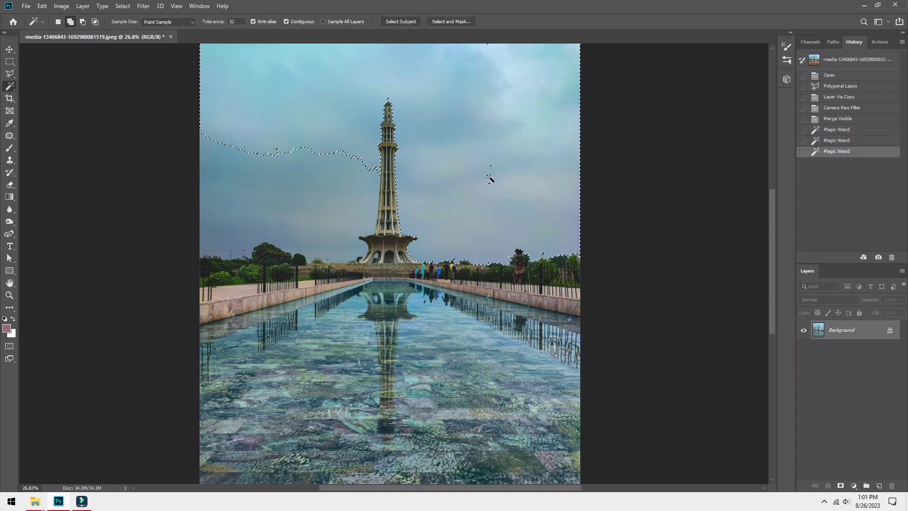
pyautogui.click(272, 210)
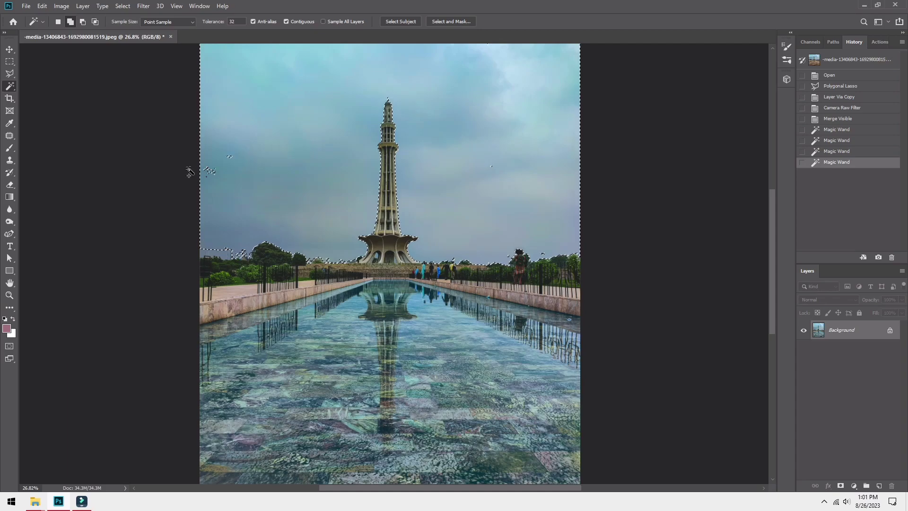
pyautogui.click(209, 171)
# - Add the small sky gaps inside the arches at the monument's base to the selection
pyautogui.scroll(6, 379, 256)
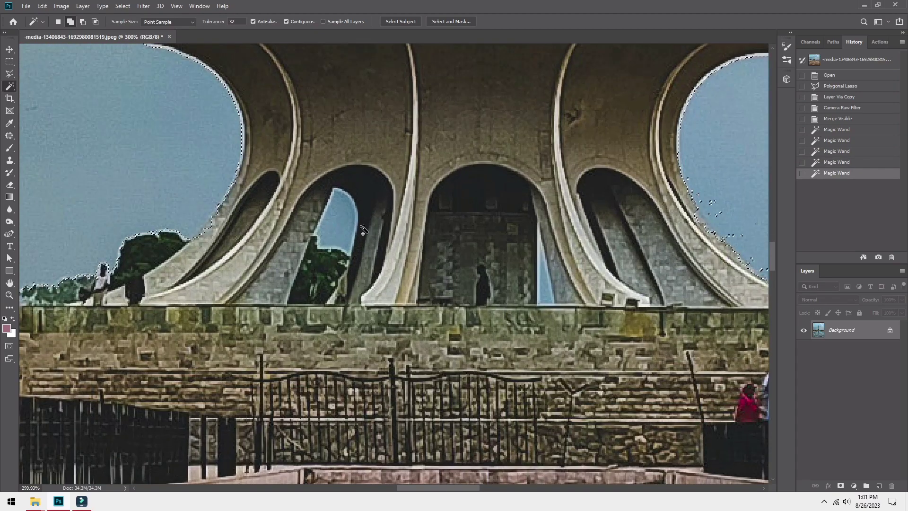
pyautogui.click(332, 210)
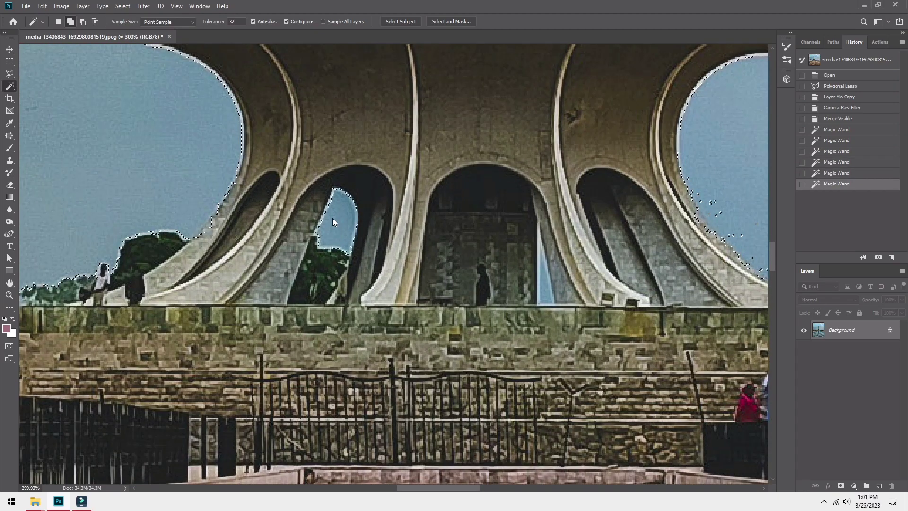
pyautogui.click(548, 288)
pyautogui.click(542, 249)
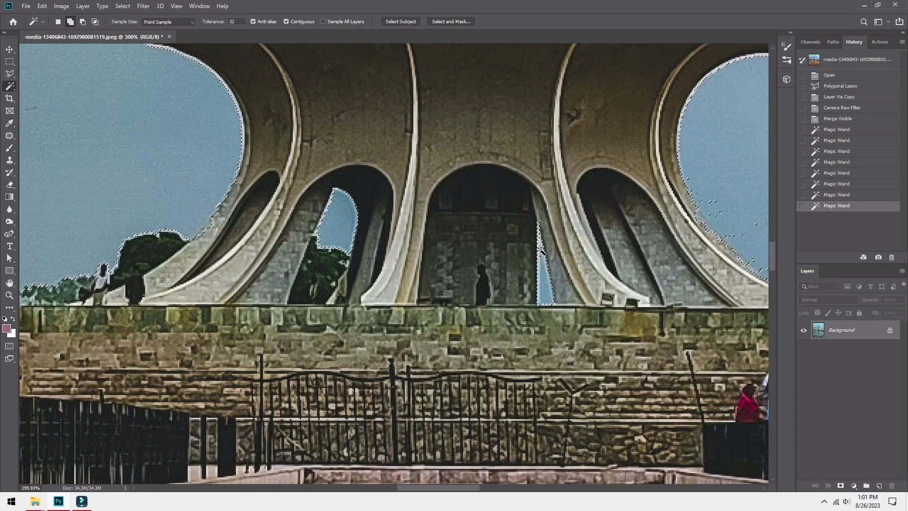
pyautogui.click(331, 209)
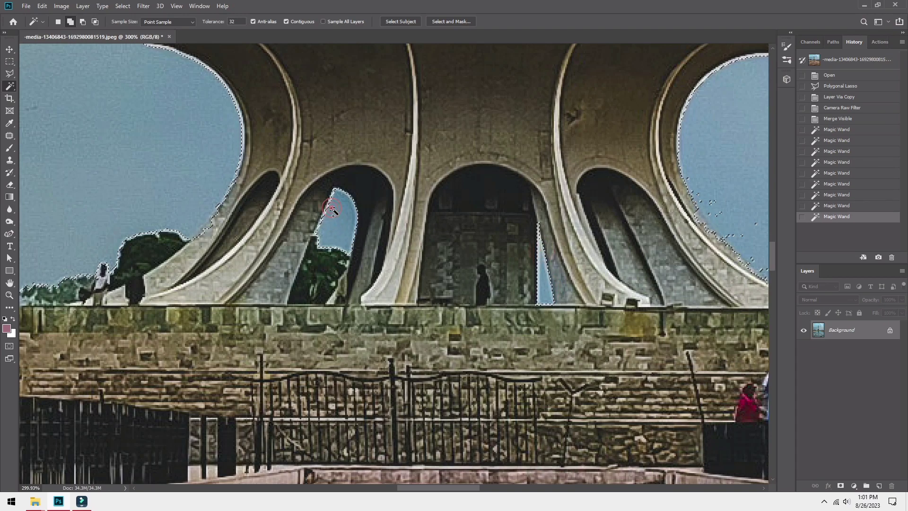
pyautogui.scroll(-3, 356, 253)
pyautogui.scroll(-3, 356, 253)
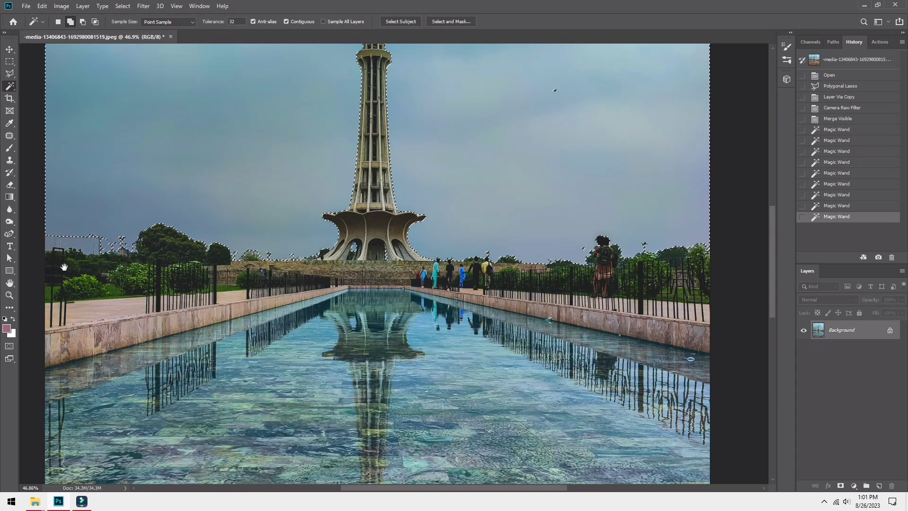
# - Add the sky below the power lines and between the lamp posts and trees on the photo's left to the selection
pyautogui.scroll(5, 58, 242)
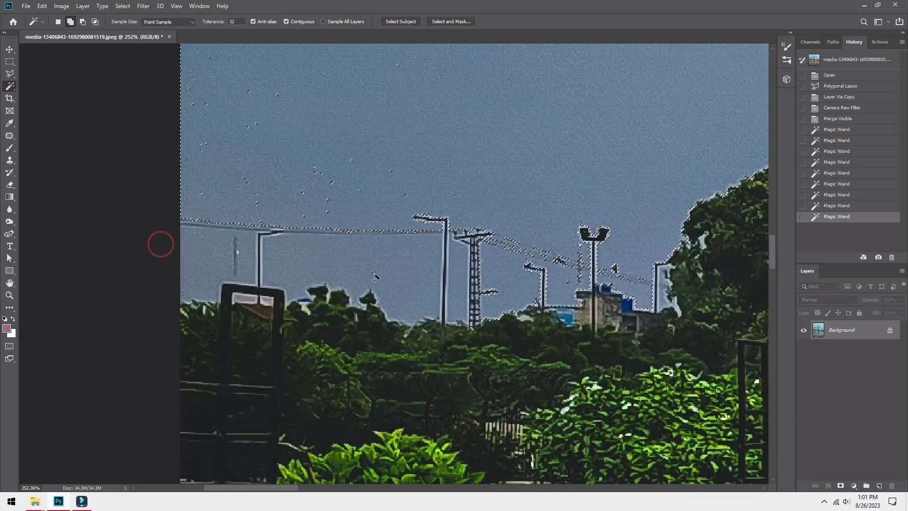
pyautogui.click(373, 274)
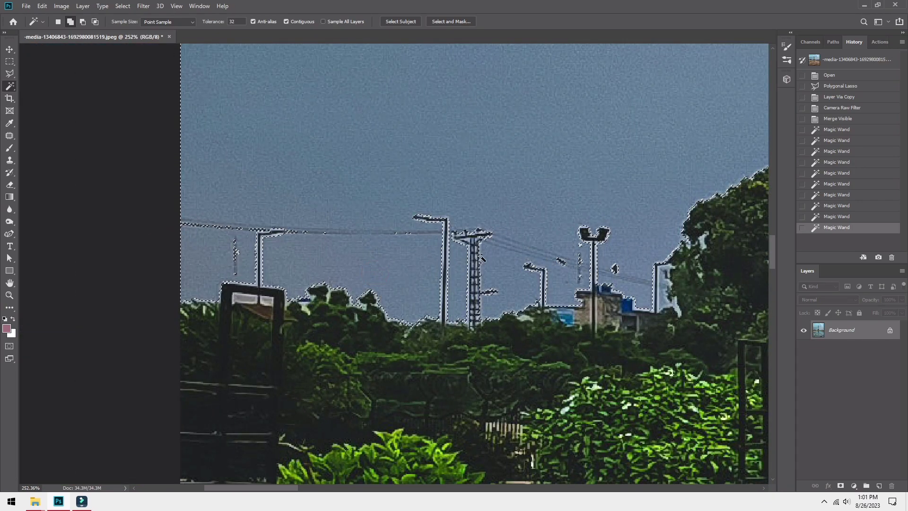
pyautogui.scroll(-4, 484, 259)
pyautogui.scroll(-2, 483, 259)
# - Add the missed sky gap beside the people near the wall, just outside the monument's base, to the selection
pyautogui.moveTo(504, 265); pyautogui.dragTo(42, 336)
pyautogui.moveTo(494, 312); pyautogui.dragTo(313, 339)
pyautogui.scroll(4, 575, 380)
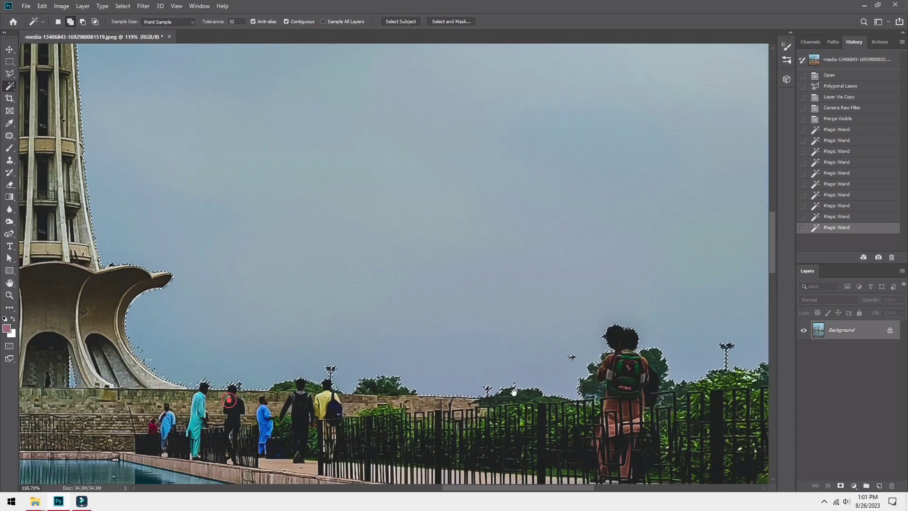
pyautogui.scroll(1, 575, 380)
pyautogui.hscroll(-6, 574, 380)
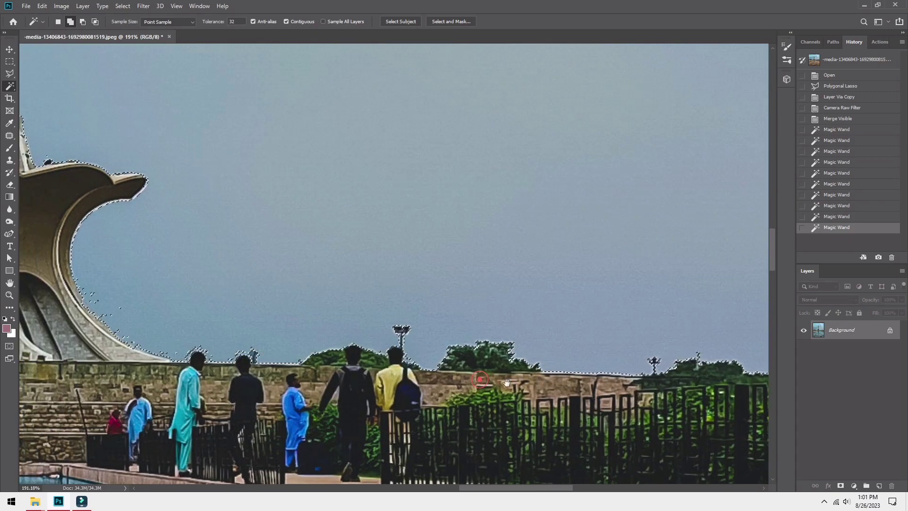
pyautogui.click(411, 361)
pyautogui.moveTo(264, 355); pyautogui.dragTo(409, 355)
pyautogui.moveTo(750, 347); pyautogui.dragTo(364, 384)
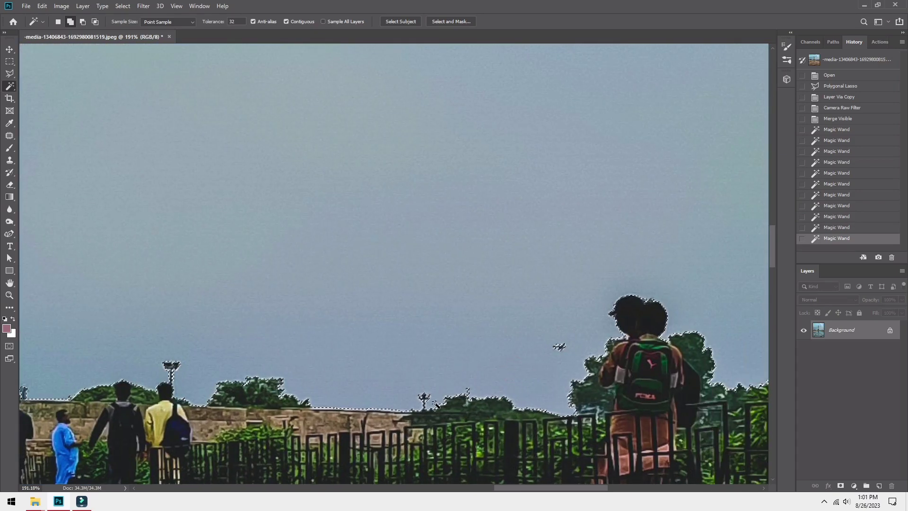
# - Add the bright cloud patch and the turquoise patch along the photo's upper edge to the sky selection
pyautogui.scroll(3, 434, 402)
pyautogui.scroll(-10, 435, 402)
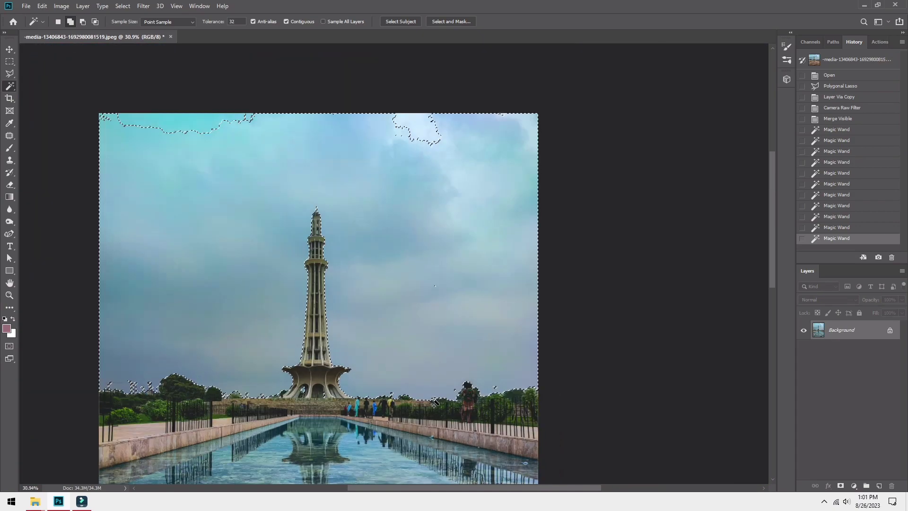
pyautogui.click(420, 137)
pyautogui.click(164, 124)
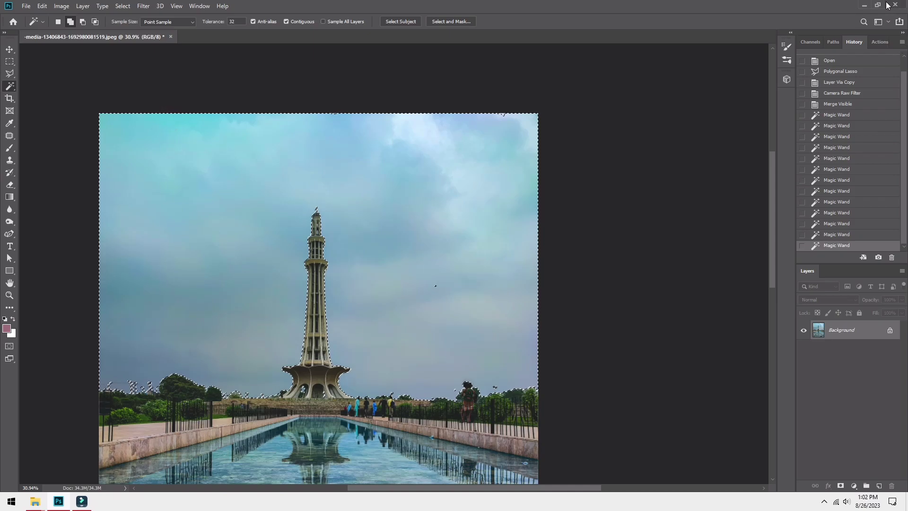
# - Open the lightning sky image, select its whole canvas and bring it into the monument photo as a Sky layer
pyautogui.click(862, 7)
pyautogui.moveTo(559, 264); pyautogui.dragTo(885, 407)
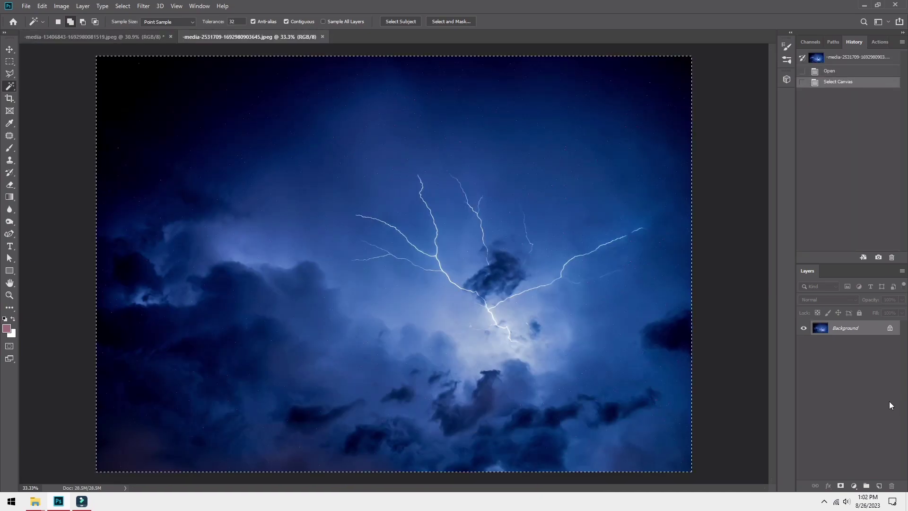
pyautogui.hotkey('ctrl', 'Tab')
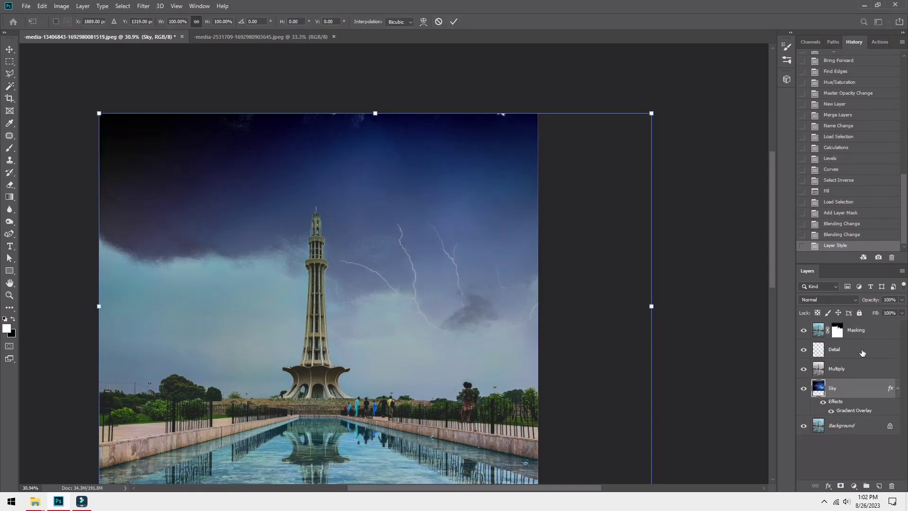
# - Center the lightning sky behind the tower at X 1500 px, Y 681 px, and crop the layers to the canvas
pyautogui.moveTo(578, 365); pyautogui.dragTo(522, 271)
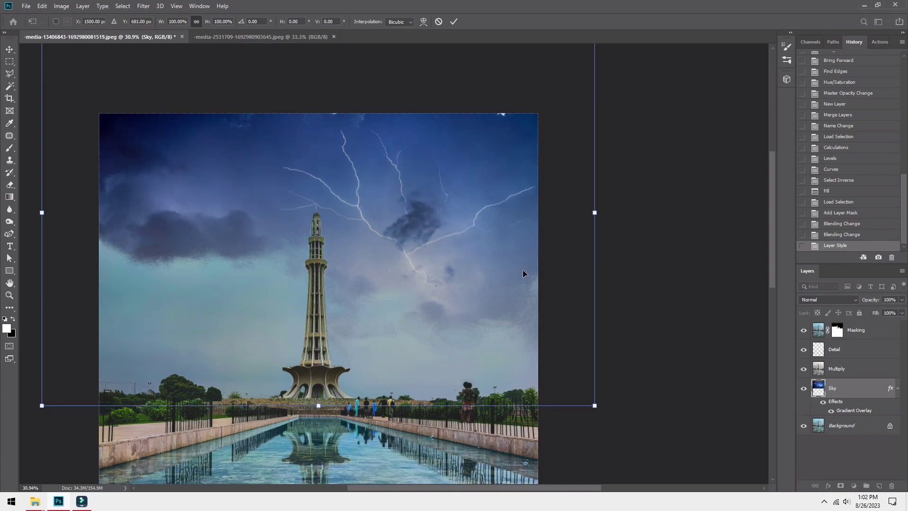
pyautogui.press('Return')
pyautogui.press('w')
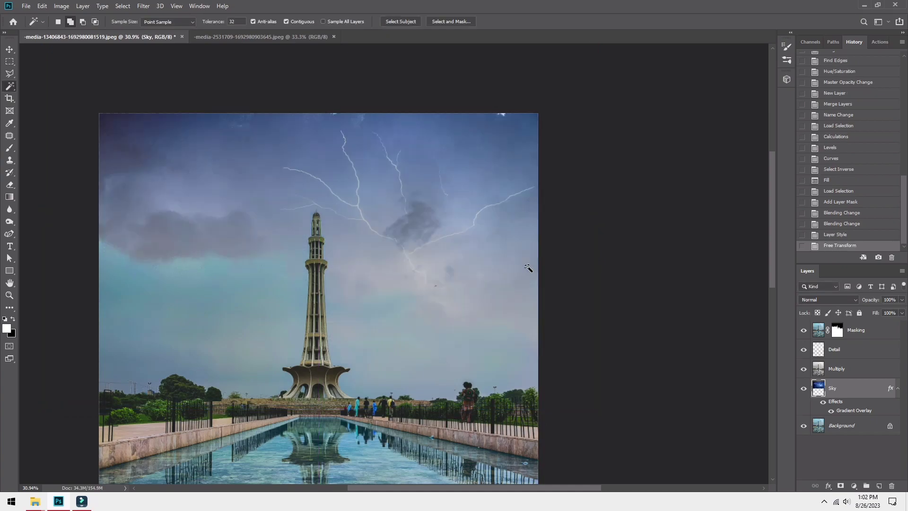
pyautogui.press('c')
pyautogui.press('Return')
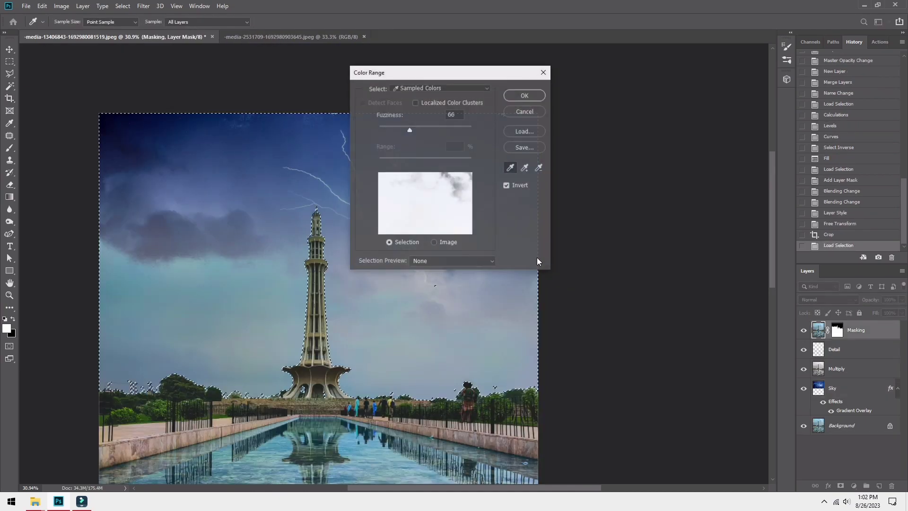
# - Refine the Masking layer's mask with inverted Color Range at fuzziness 66, adding the remaining sky tones to the sample, and deselect
pyautogui.click(524, 169)
pyautogui.moveTo(458, 198)
pyautogui.mouseDown()
pyautogui.moveTo(424, 205)
pyautogui.moveTo(390, 186)
pyautogui.moveTo(389, 208)
pyautogui.moveTo(391, 185)
pyautogui.moveTo(392, 217)
pyautogui.mouseUp()
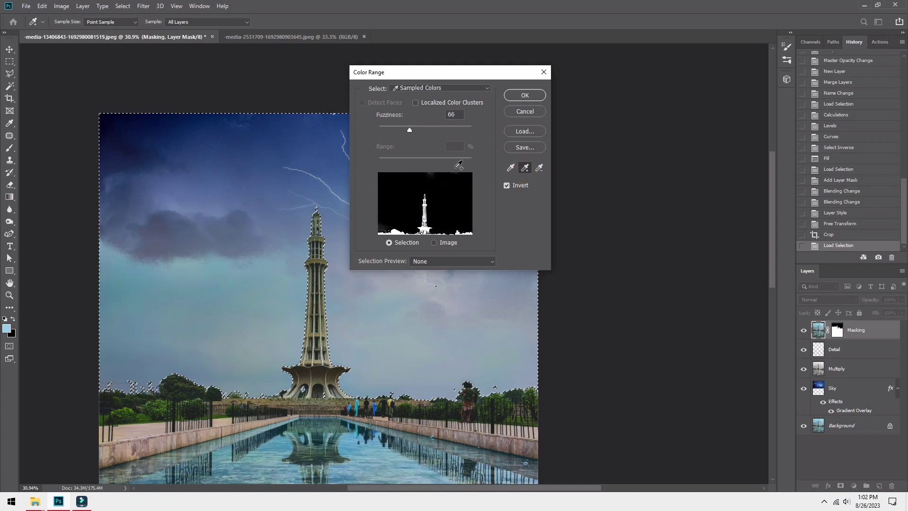
pyautogui.click(387, 225)
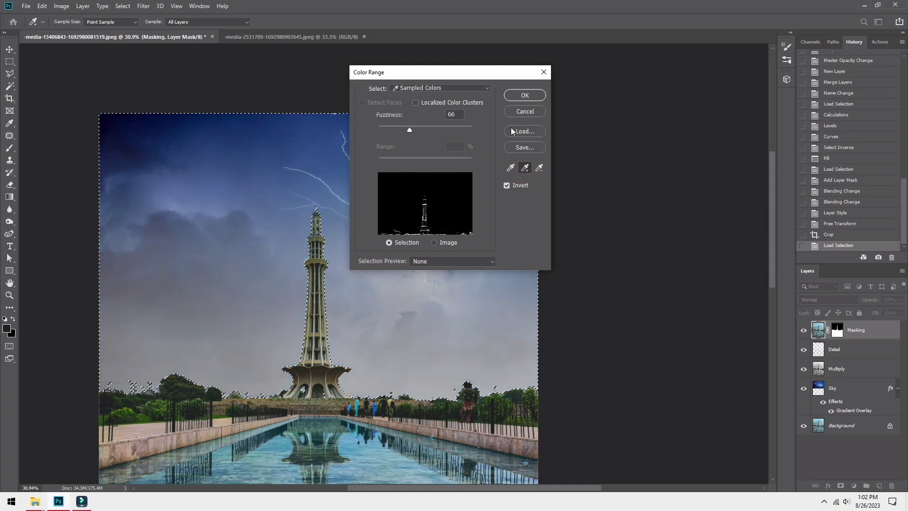
pyautogui.click(525, 95)
pyautogui.hotkey('ctrl', 'd')
pyautogui.press('c')
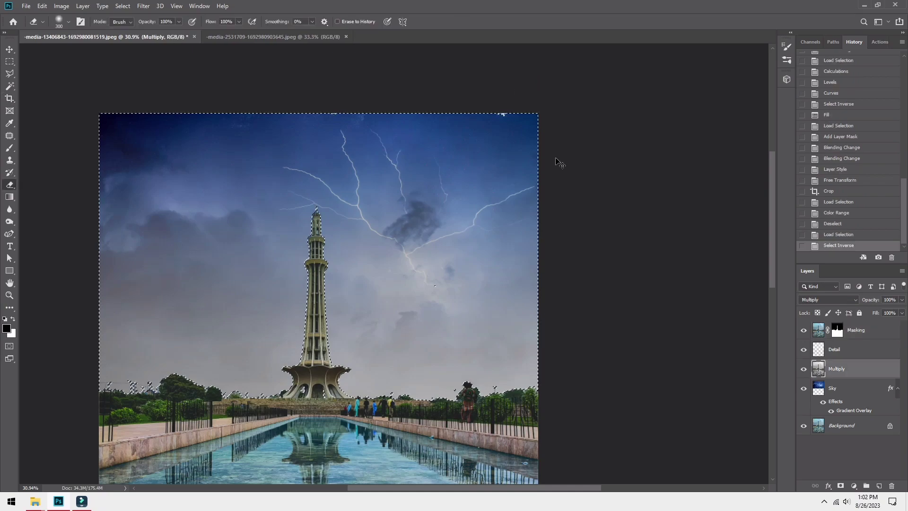
# - Brighten the Multiply layer's sky area with Curves, moving the white point to input 138 with clipping shown
pyautogui.hotkey('ctrl', 'm')
pyautogui.click(683, 435)
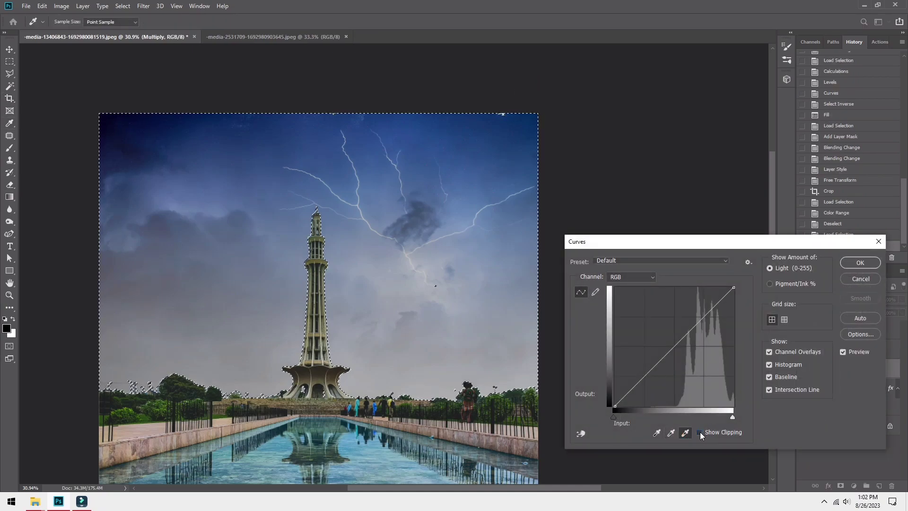
pyautogui.click(699, 432)
pyautogui.moveTo(731, 417); pyautogui.dragTo(678, 424)
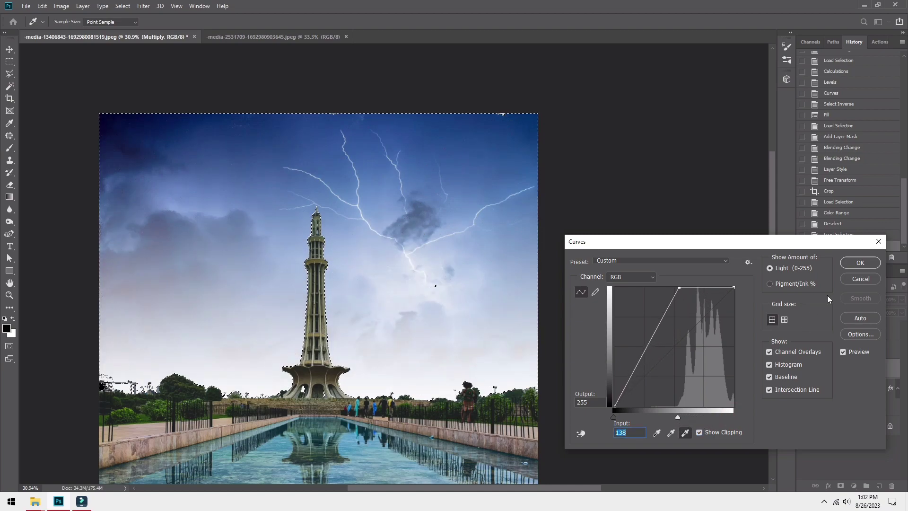
pyautogui.click(852, 263)
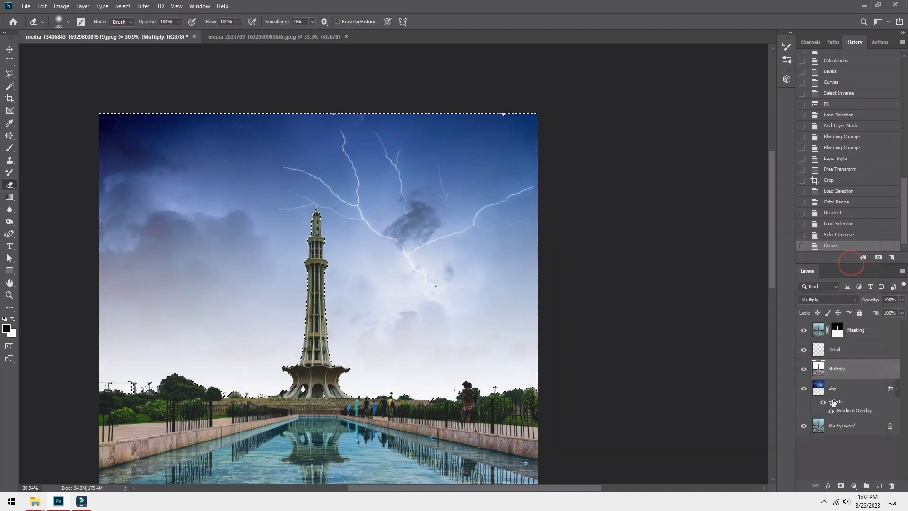
pyautogui.click(835, 411)
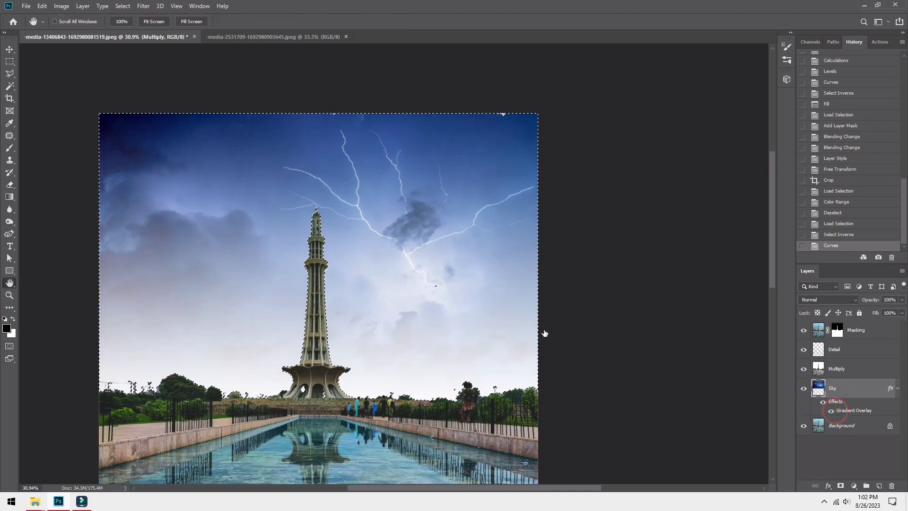
pyautogui.moveTo(496, 310); pyautogui.dragTo(512, 271)
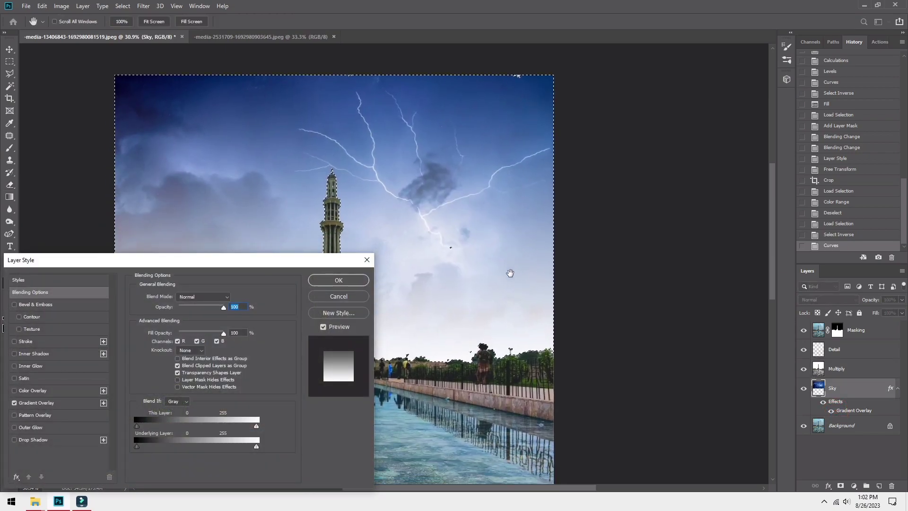
pyautogui.click(344, 296)
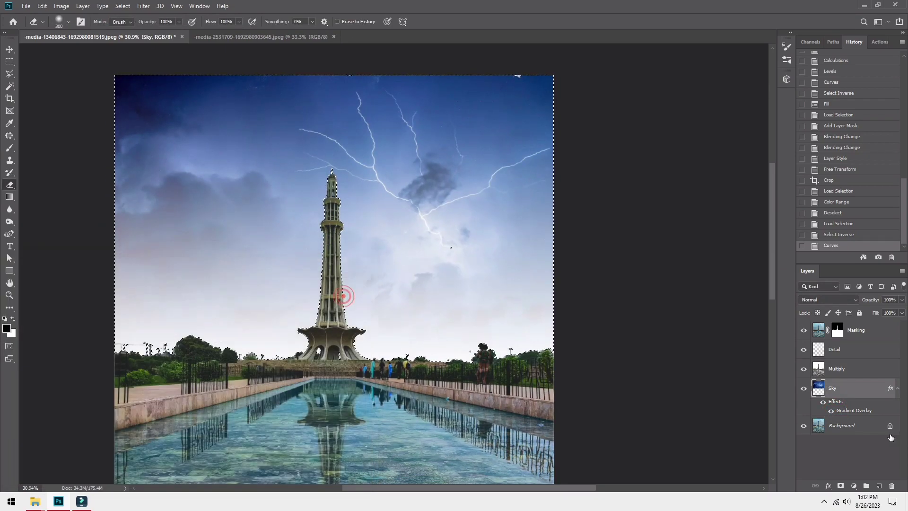
# - Move the Sky layer's gradient overlay down past the horizon to uncover the dark clouds, and clear the selection
pyautogui.moveTo(468, 297); pyautogui.dragTo(474, 434)
pyautogui.moveTo(478, 311); pyautogui.dragTo(478, 471)
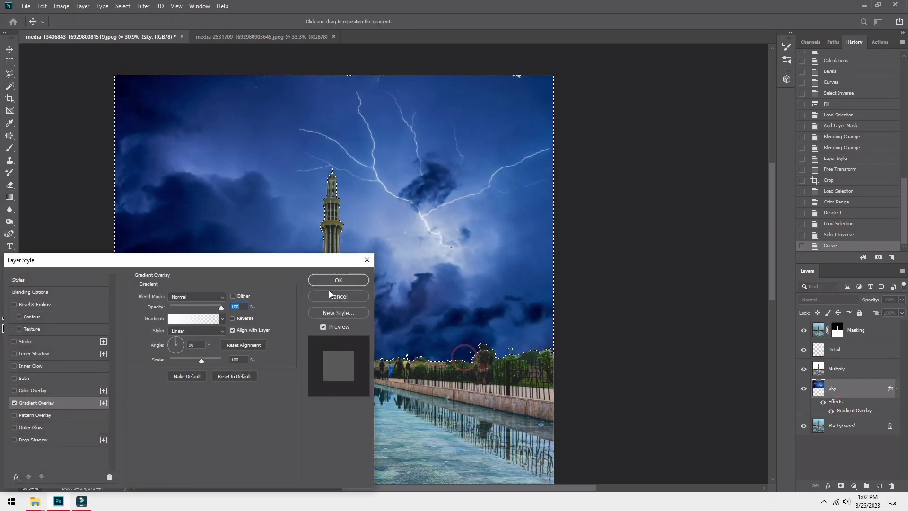
pyautogui.click(339, 281)
pyautogui.scroll(4, 502, 353)
pyautogui.scroll(-12, 501, 351)
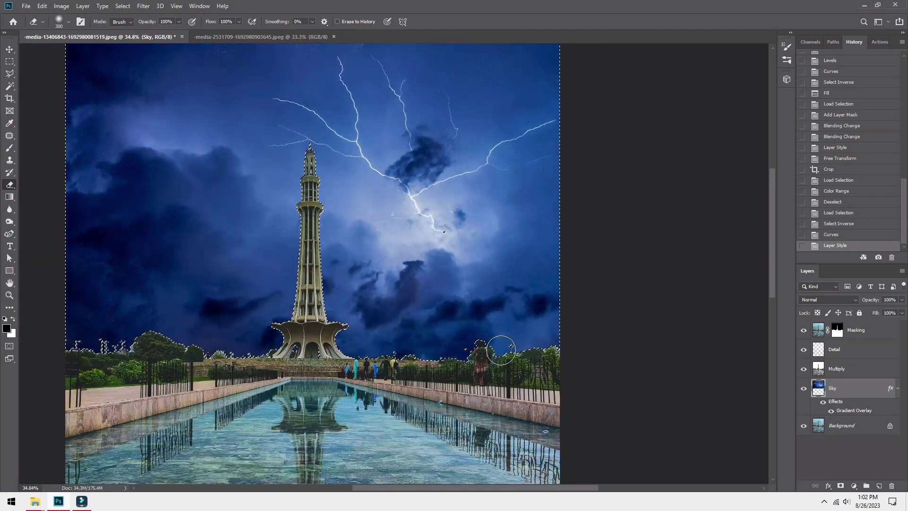
pyautogui.scroll(3, 500, 346)
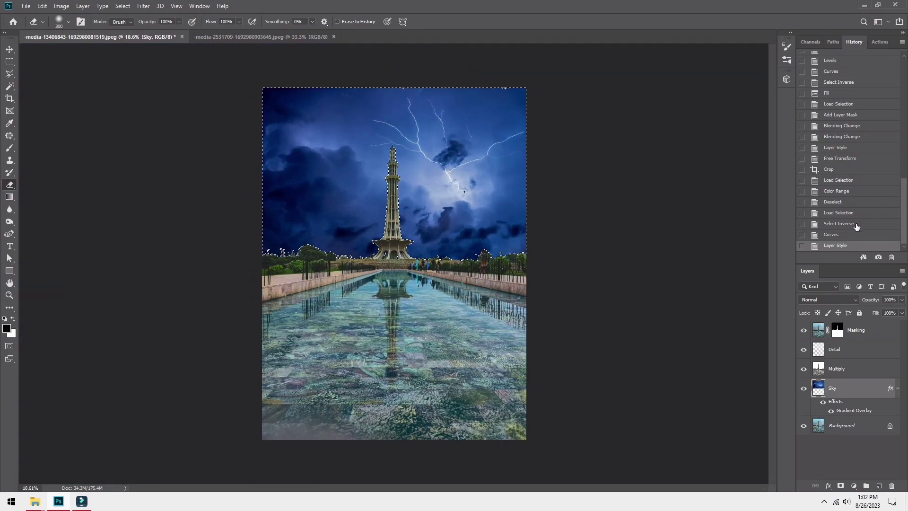
pyautogui.hotkey('ctrl', 'd')
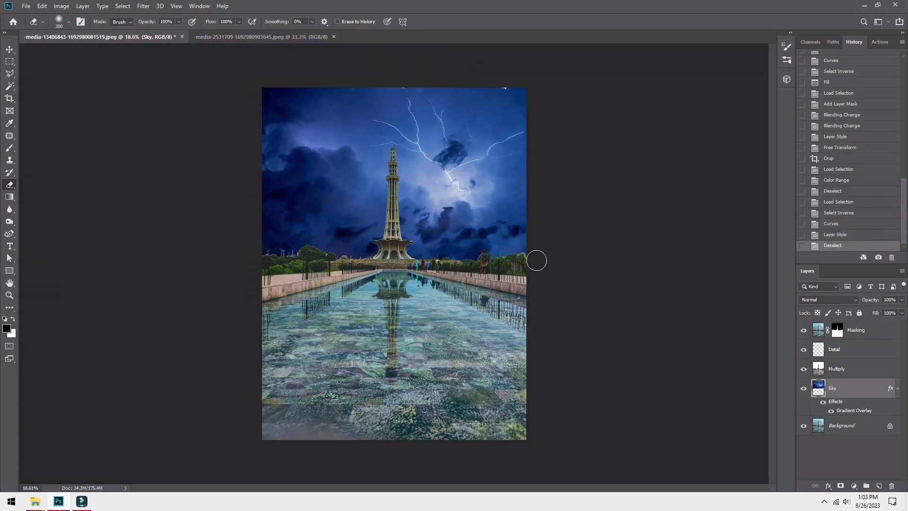
# - Compare the edit with the original photo through the history states, returning to the latest state
pyautogui.scroll(10, 830, 152)
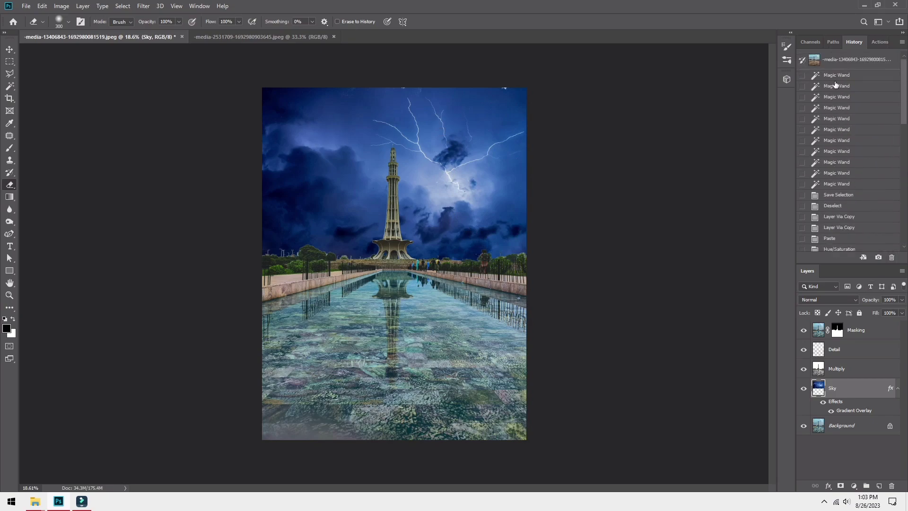
pyautogui.click(838, 62)
pyautogui.scroll(-10, 842, 142)
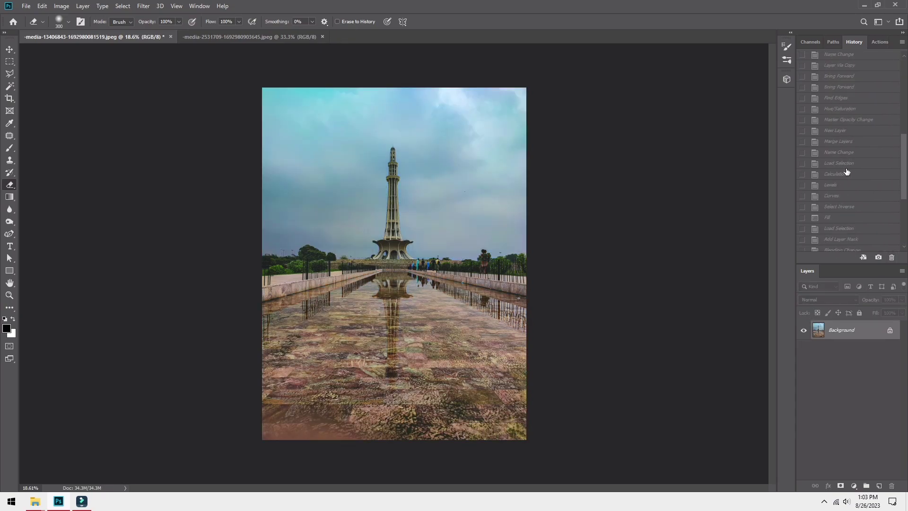
pyautogui.scroll(-1, 847, 172)
pyautogui.click(847, 245)
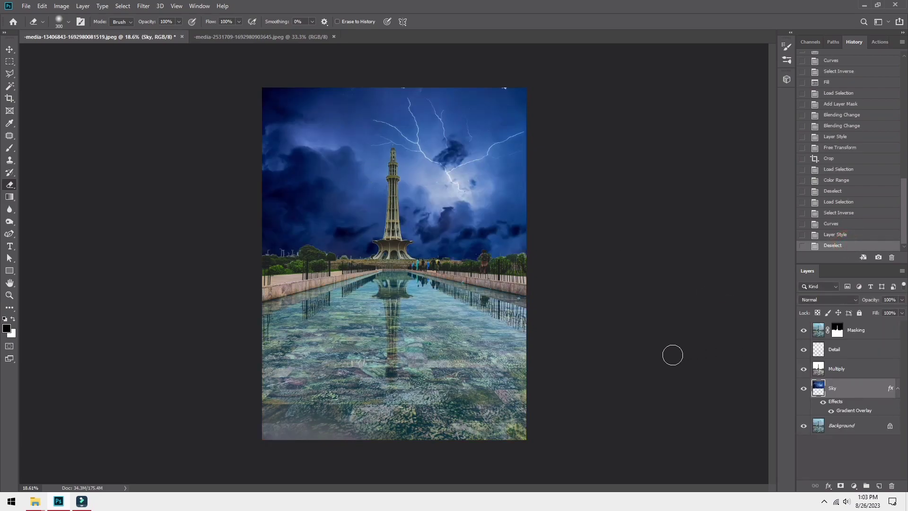
# - Merge all visible layers into a single background layer
pyautogui.click(818, 334)
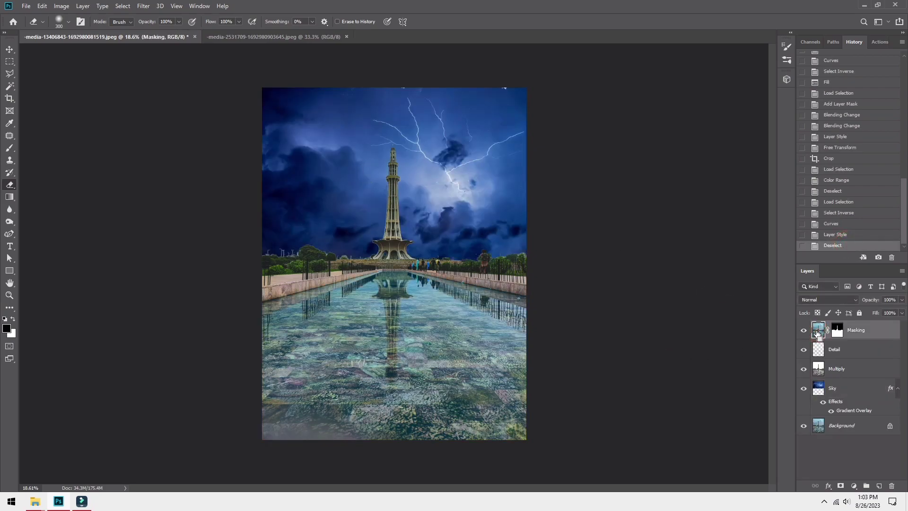
pyautogui.hotkey('ctrl', 'shift', 'e')
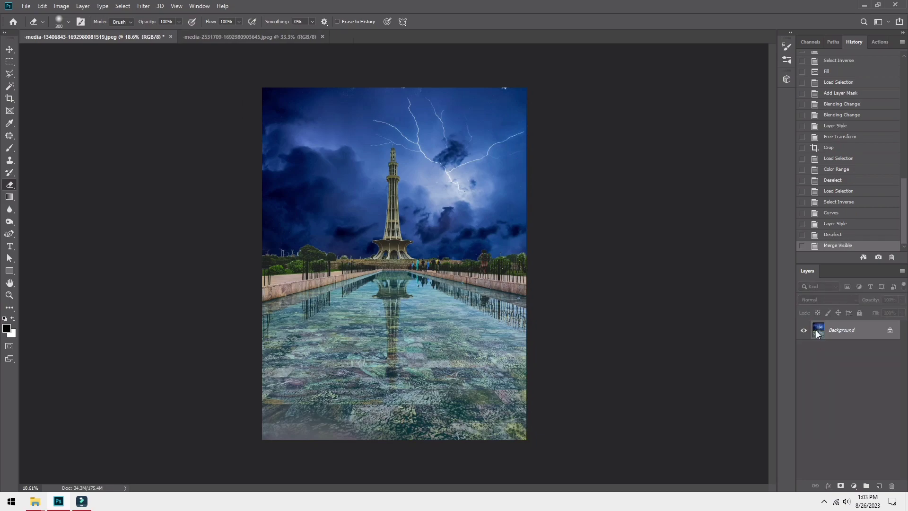
# - Apply the Camera Raw Filter with exposure -0.10, contrast +13, highlights -100 and whites -80, comparing the preview before applying
pyautogui.hotkey('ctrl', 'shift', 'a')
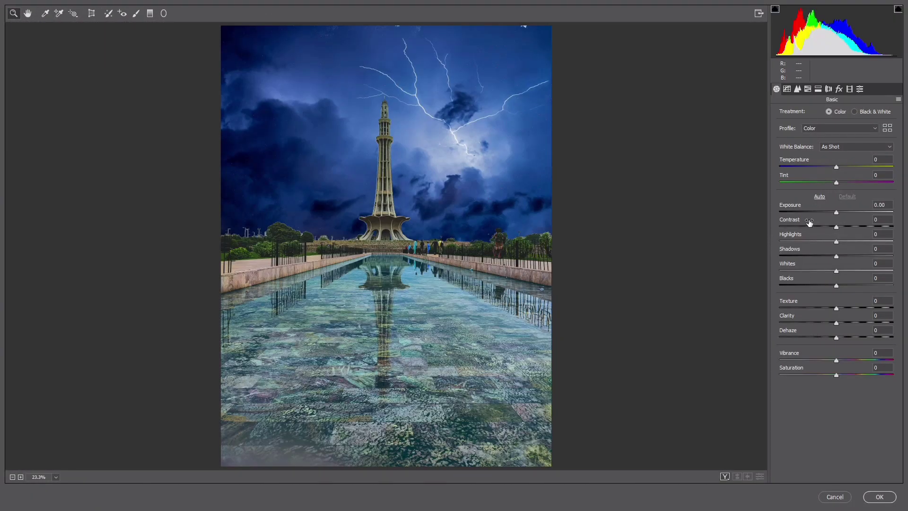
pyautogui.moveTo(835, 213); pyautogui.dragTo(779, 242)
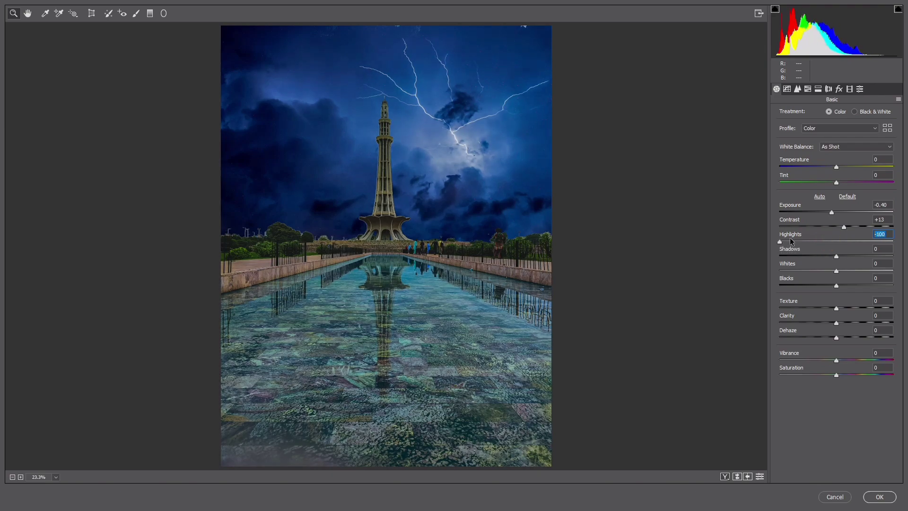
pyautogui.moveTo(833, 211); pyautogui.dragTo(836, 211)
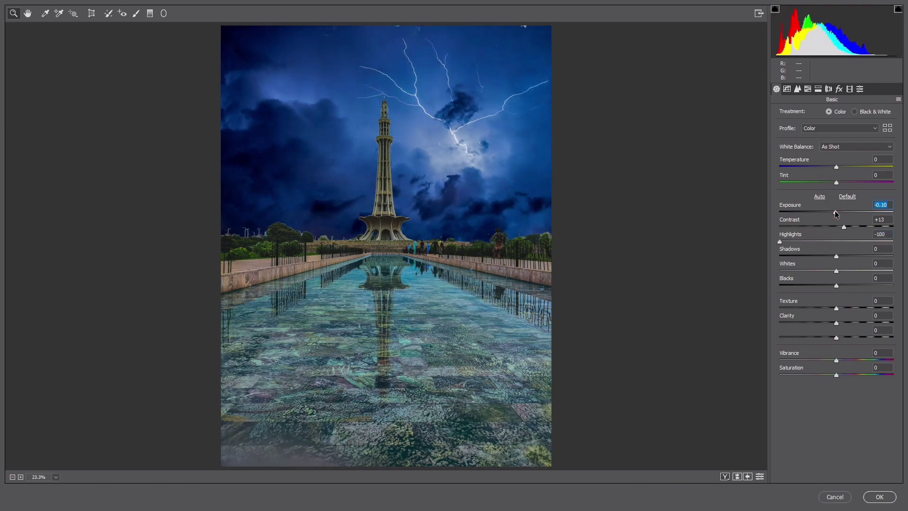
pyautogui.moveTo(834, 269); pyautogui.dragTo(787, 279)
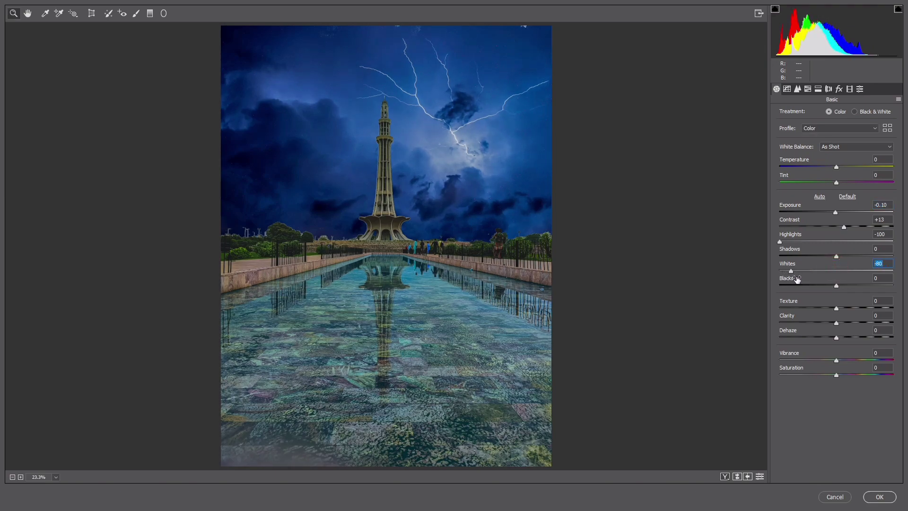
pyautogui.press('p')
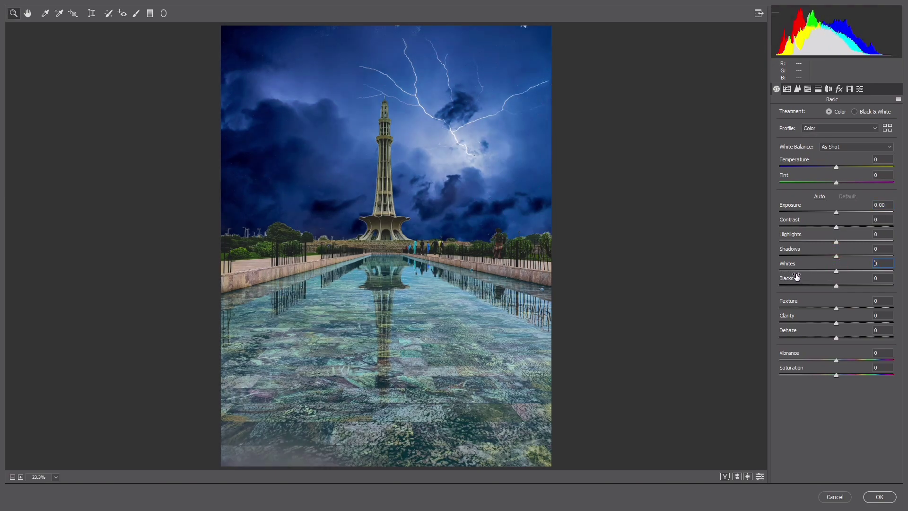
pyautogui.press('p')
pyautogui.press('Return')
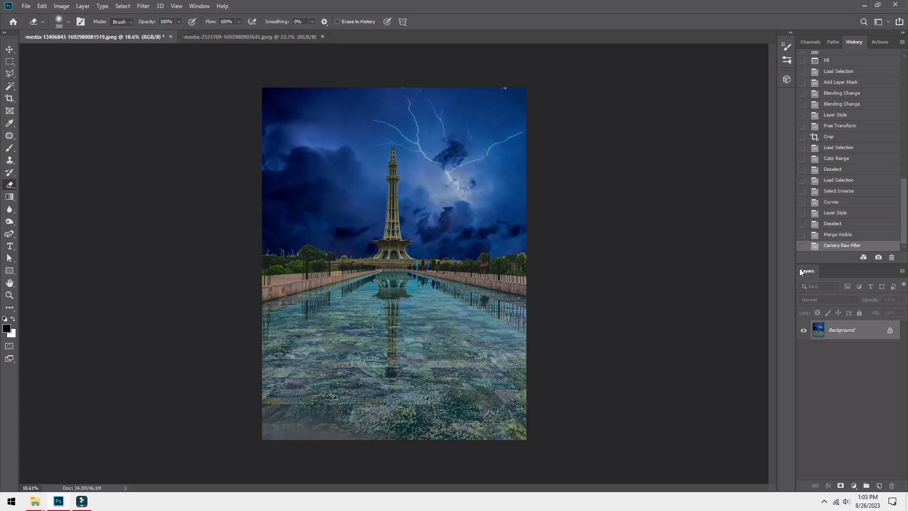
pyautogui.scroll(5, 436, 167)
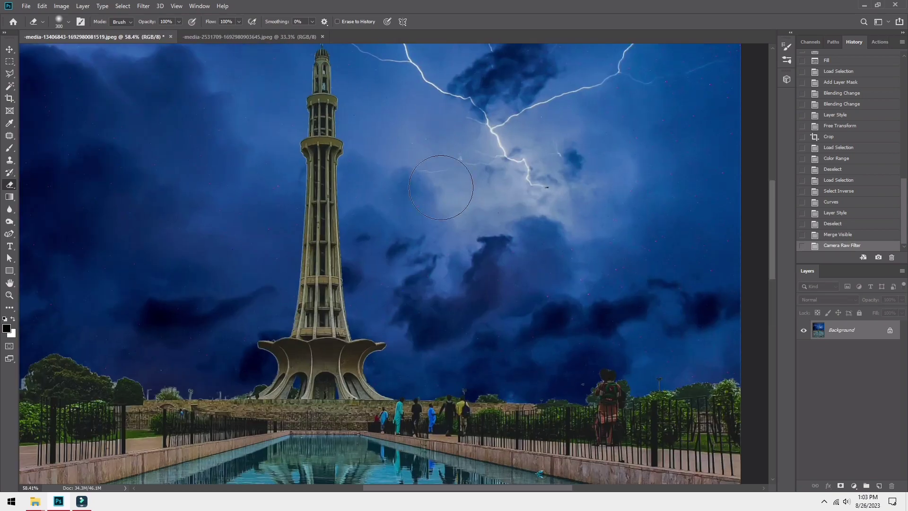
# - Run the Image Processor on the open images with JPEG and PSD output in the same location, and return to the monument document
pyautogui.scroll(-5, 517, 270)
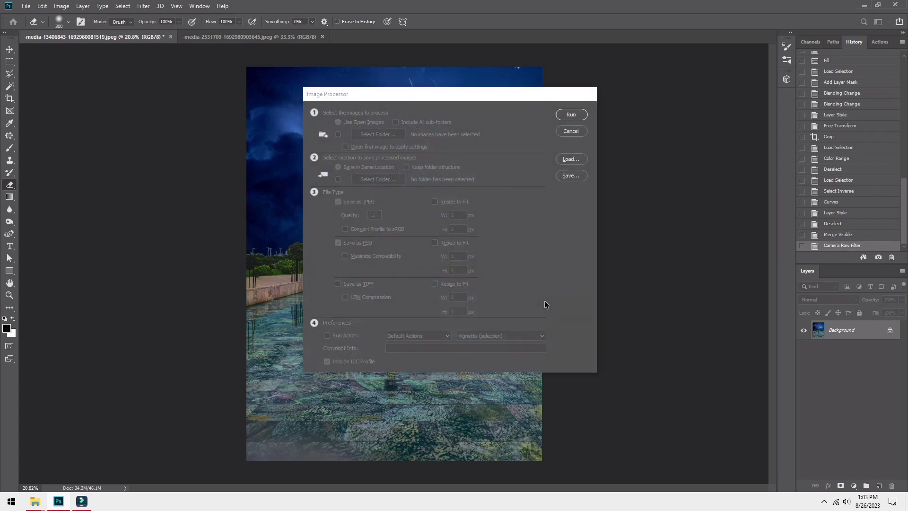
pyautogui.press('Return')
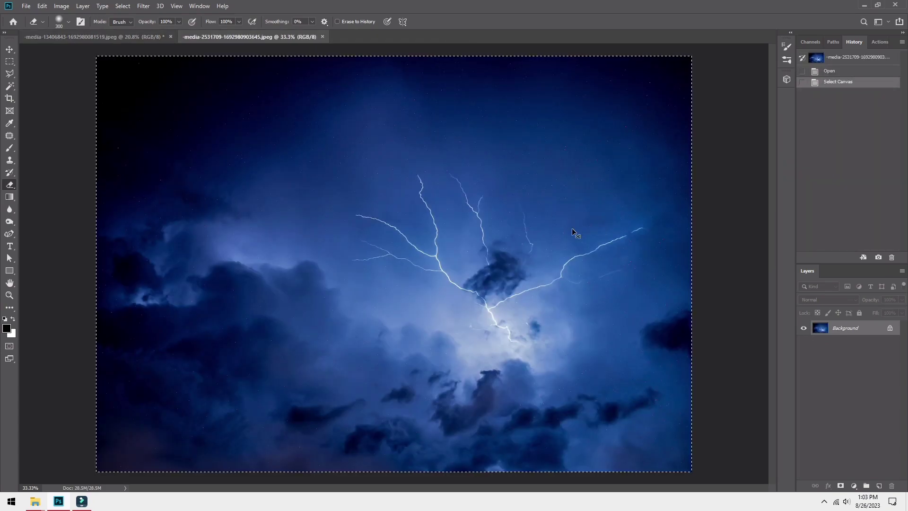
pyautogui.hotkey('ctrl', 'Tab')
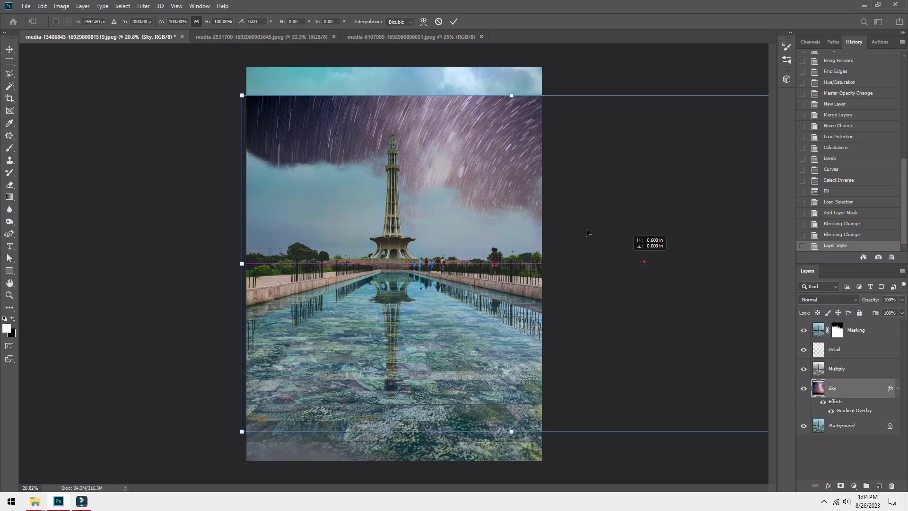
# - Reposition the star-trail sky so it covers the full width above the monument, and crop its overhang to the canvas
pyautogui.moveTo(588, 233); pyautogui.dragTo(460, 169)
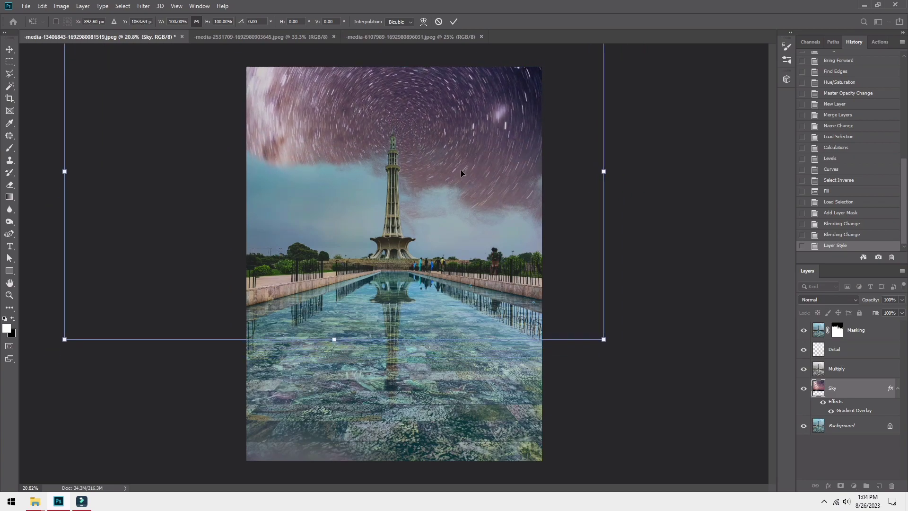
pyautogui.press('Return')
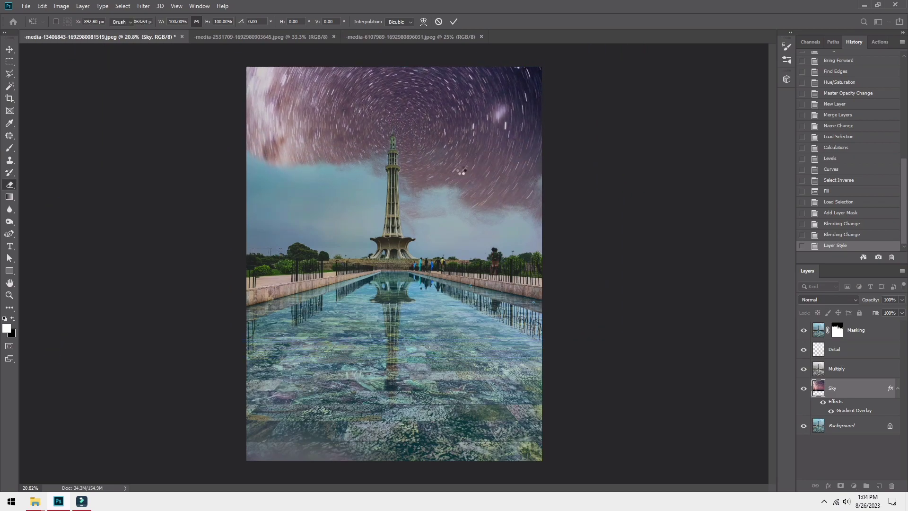
pyautogui.press('c')
pyautogui.press('Return')
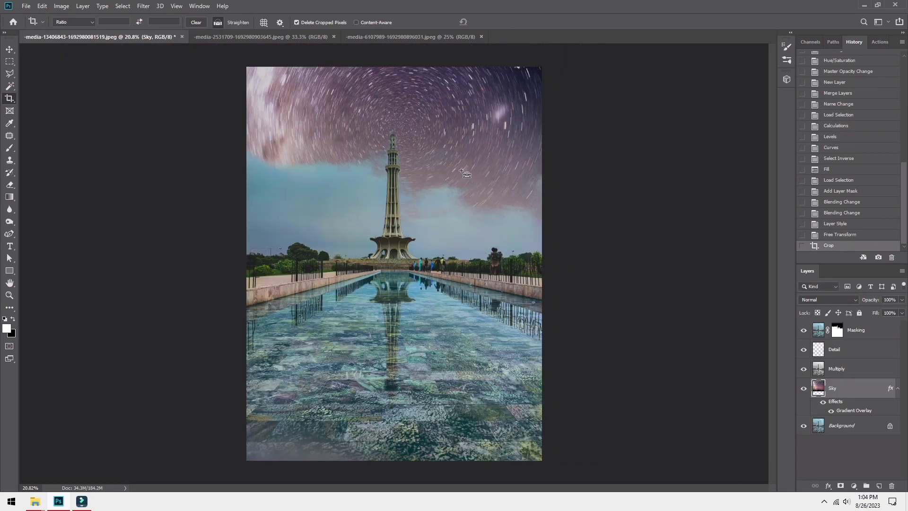
# - Clean up the Masking layer's mask with an inverted Color Range that adds the remaining sky tones at fuzziness 66, and clear the selection
pyautogui.click(525, 168)
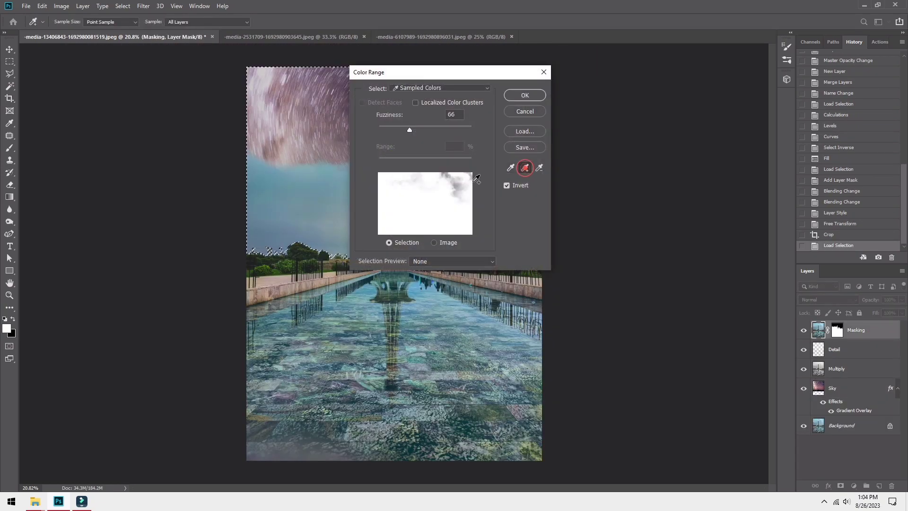
pyautogui.click(465, 180)
pyautogui.click(421, 174)
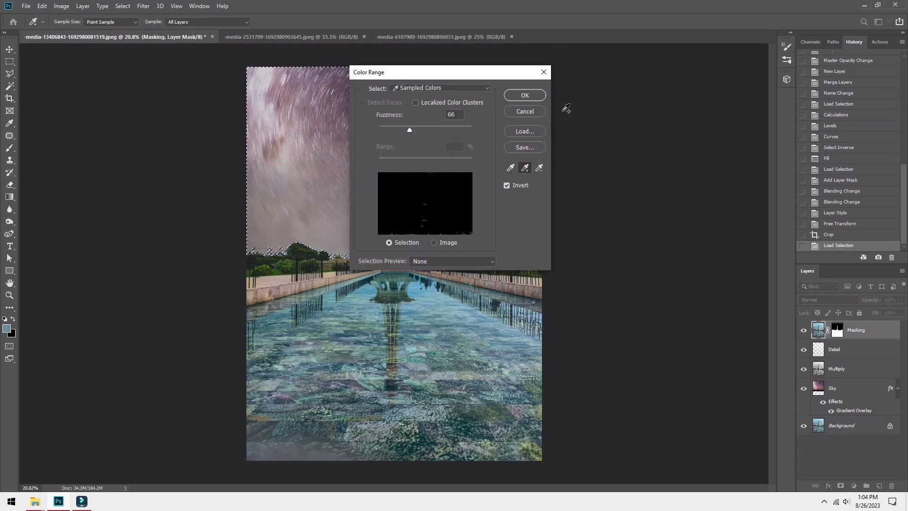
pyautogui.click(536, 94)
pyautogui.hotkey('ctrl', 'd')
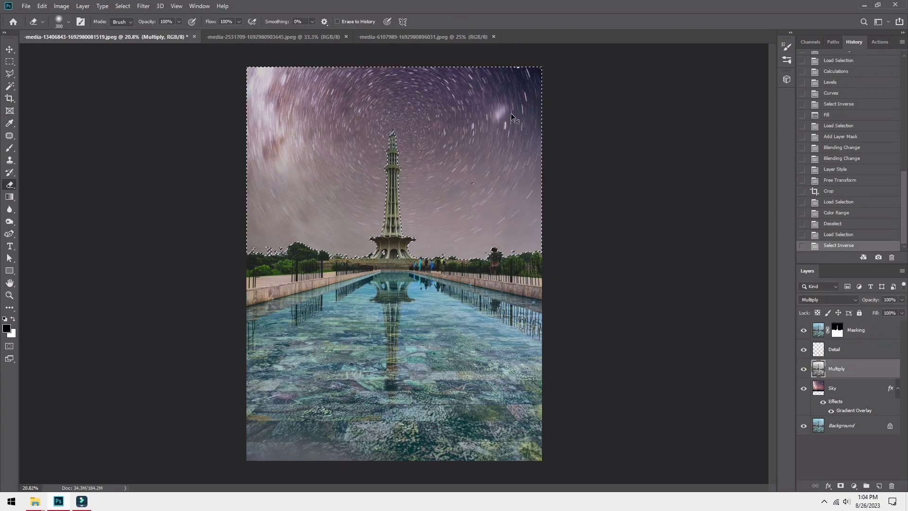
# - Brighten the selected sky on the Multiply layer with Curves, moving the white point to input 129
pyautogui.hotkey('ctrl', 'm')
pyautogui.click(700, 432)
pyautogui.click(686, 433)
pyautogui.moveTo(732, 417); pyautogui.dragTo(674, 416)
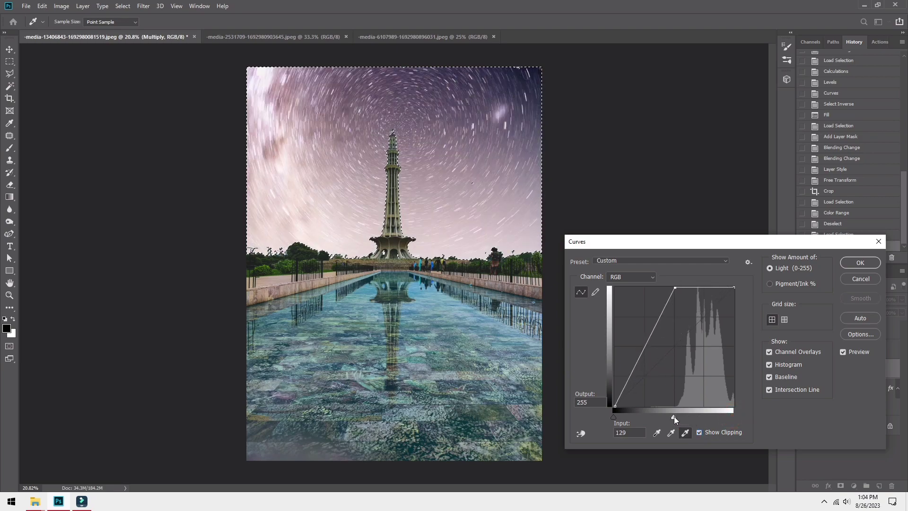
pyautogui.press('e')
pyautogui.press('Return')
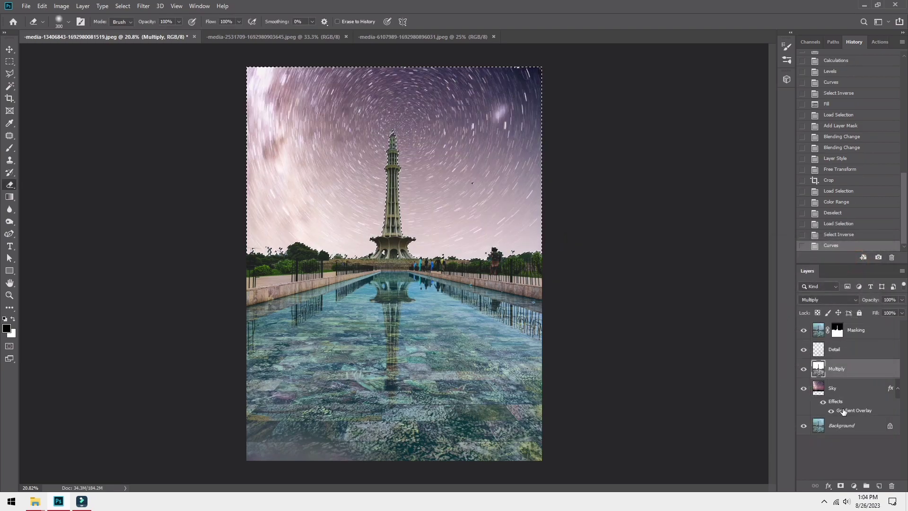
# - Move the Sky layer's gradient overlay down past the horizon to uncover the star trails, and clear the selection
pyautogui.doubleClick(844, 411)
pyautogui.moveTo(534, 431); pyautogui.dragTo(455, 436)
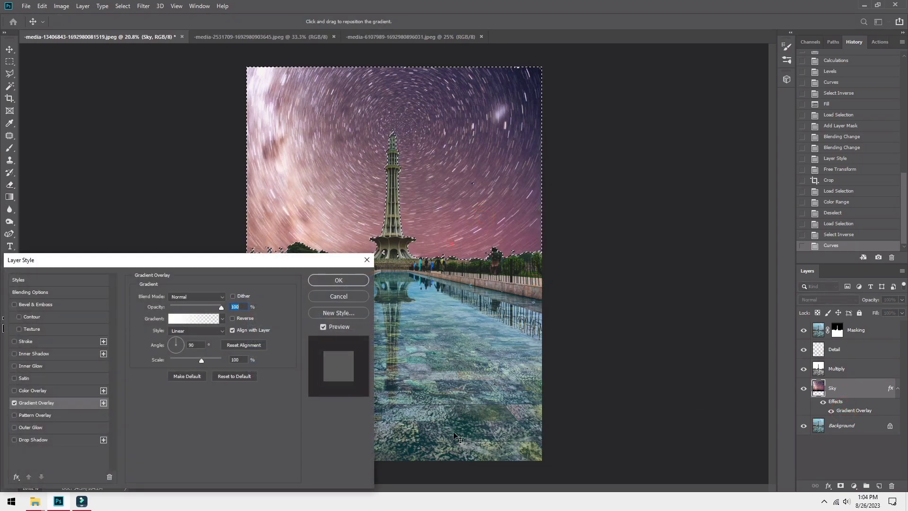
pyautogui.click(339, 280)
pyautogui.hotkey('ctrl', 'd')
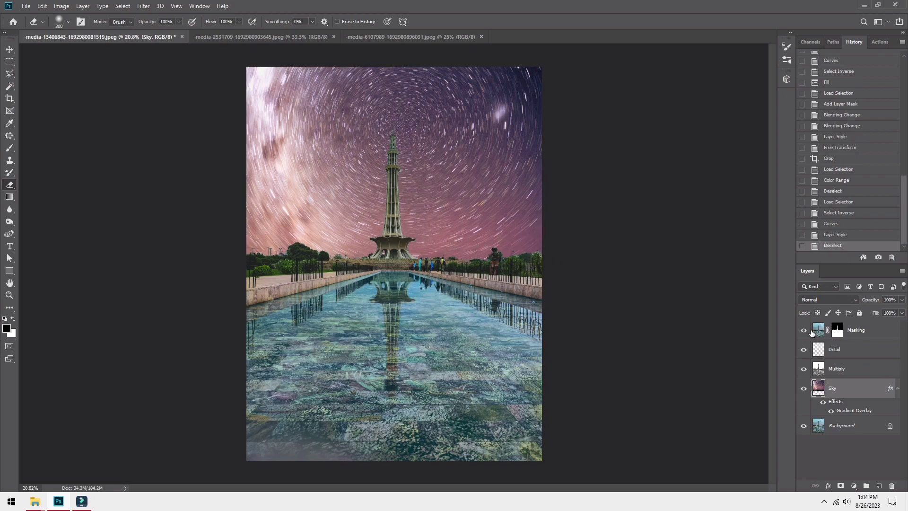
# - Merge the visible layers and apply the Camera Raw Filter with contrast +10, highlights -22, texture +9, clarity +13 and dehaze +13
pyautogui.click(815, 331)
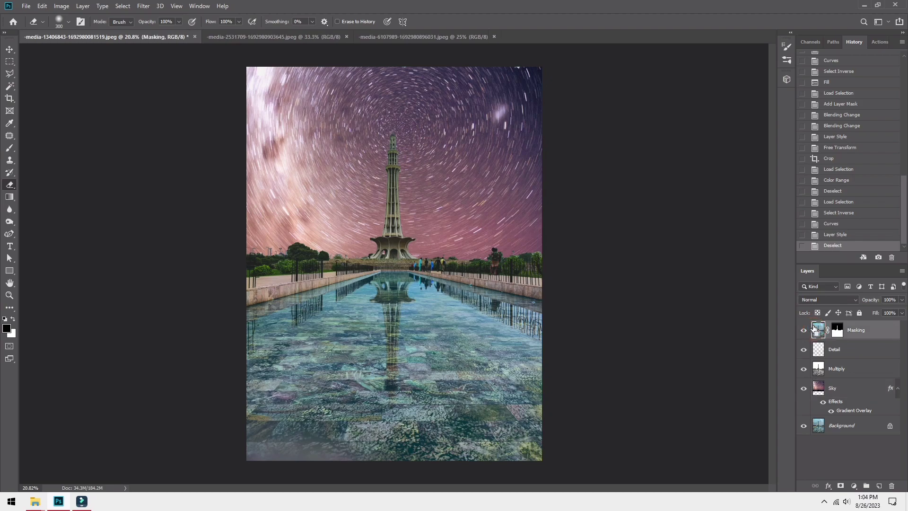
pyautogui.hotkey('ctrl', 'shift', 'e')
pyautogui.hotkey('ctrl', 'shift', 'a')
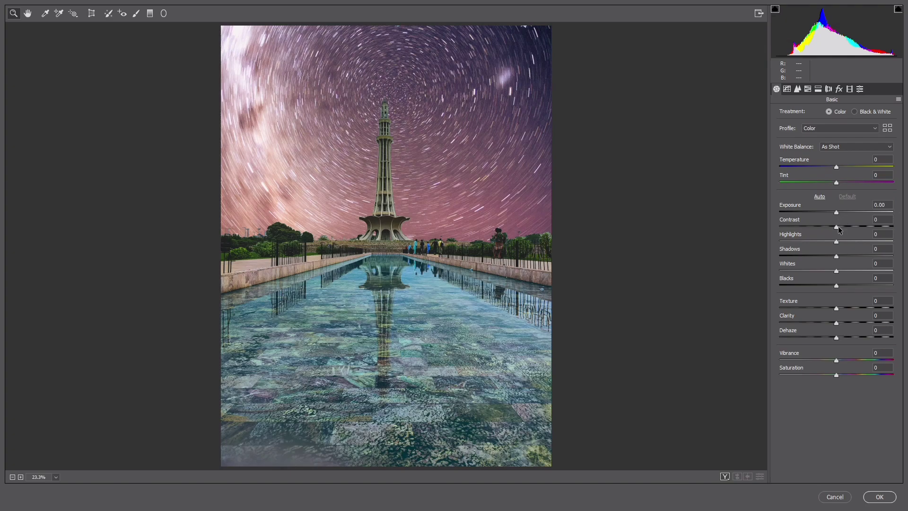
pyautogui.moveTo(836, 215); pyautogui.dragTo(836, 218)
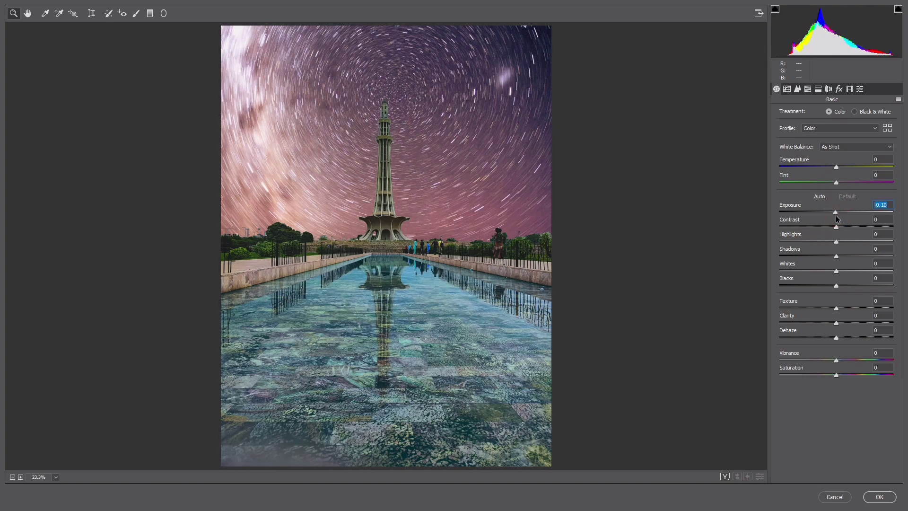
pyautogui.doubleClick(837, 218)
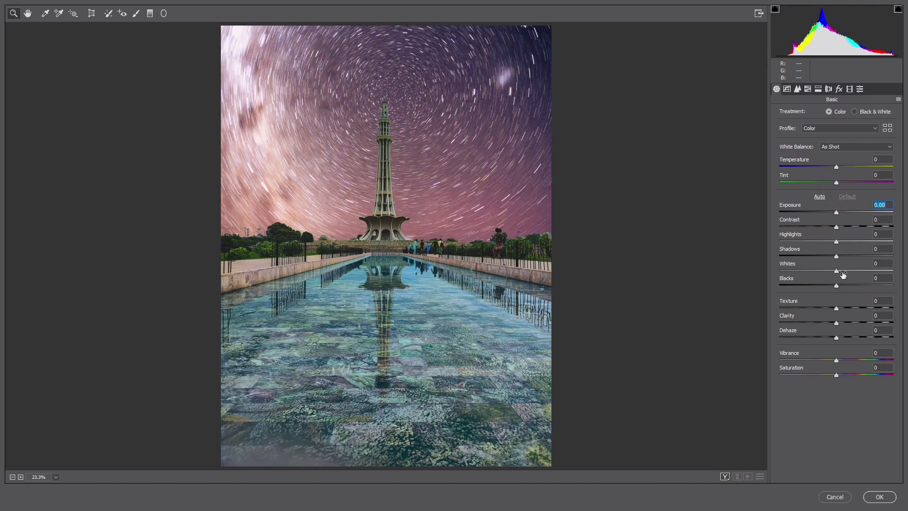
pyautogui.moveTo(837, 229); pyautogui.dragTo(824, 243)
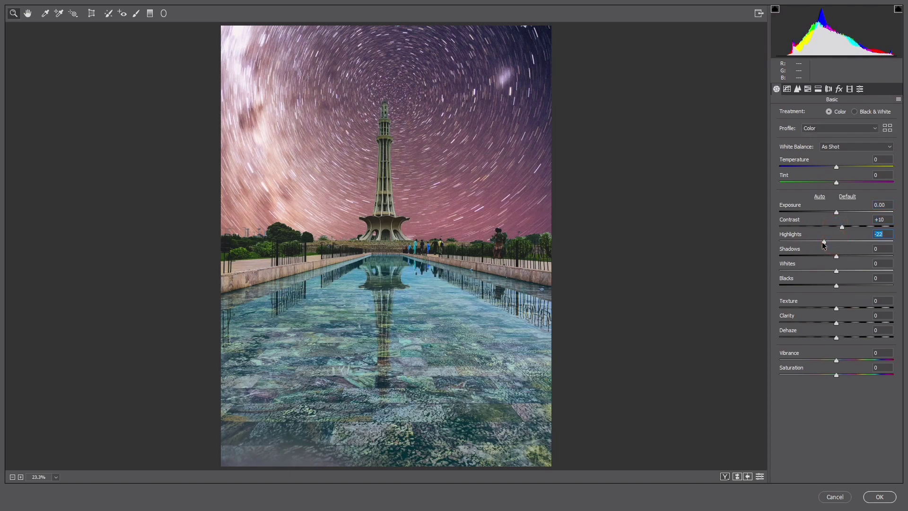
pyautogui.moveTo(836, 308); pyautogui.dragTo(842, 308)
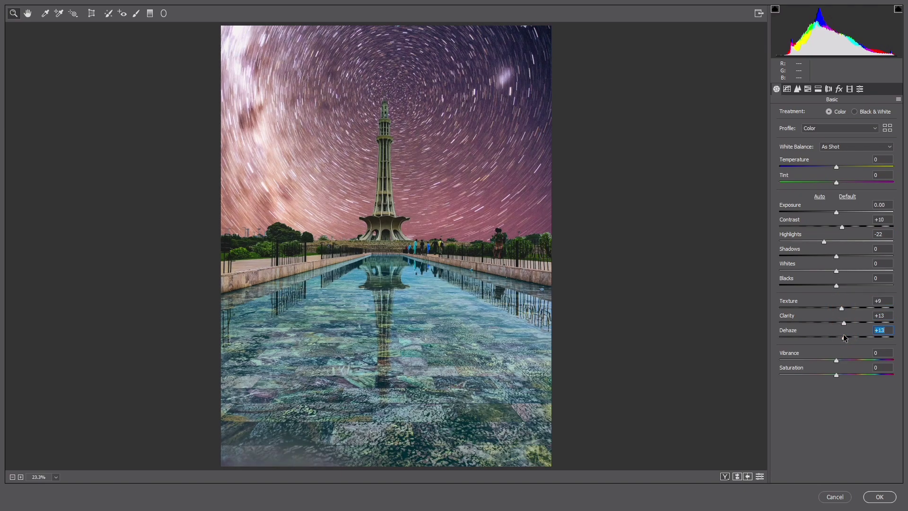
pyautogui.press('Return')
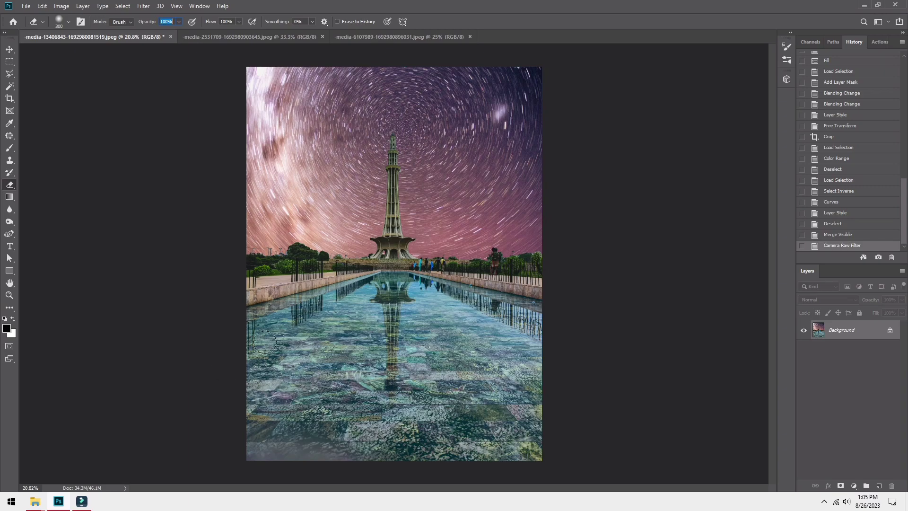
# - Trace the pool's left and far water edges with the Polygonal Lasso, from the canvas edge to the far right corner
pyautogui.press('l')
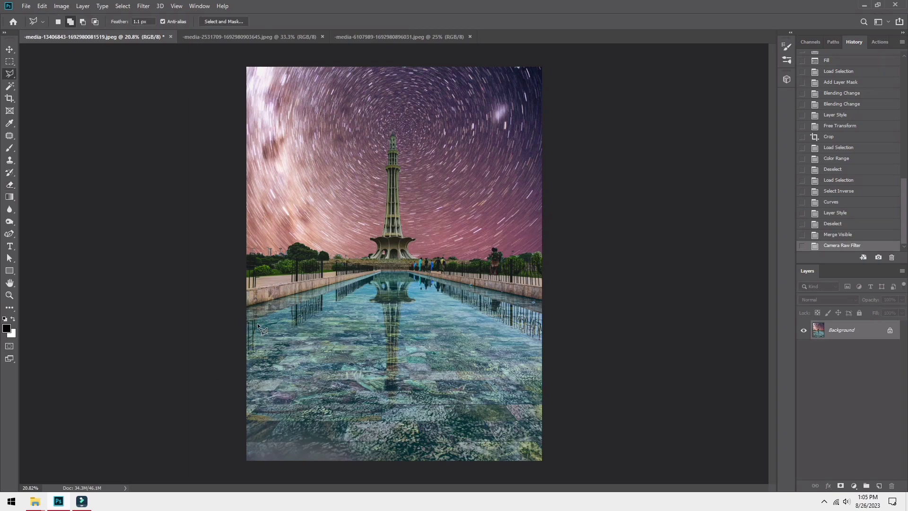
pyautogui.scroll(6, 255, 309)
pyautogui.scroll(2, 226, 285)
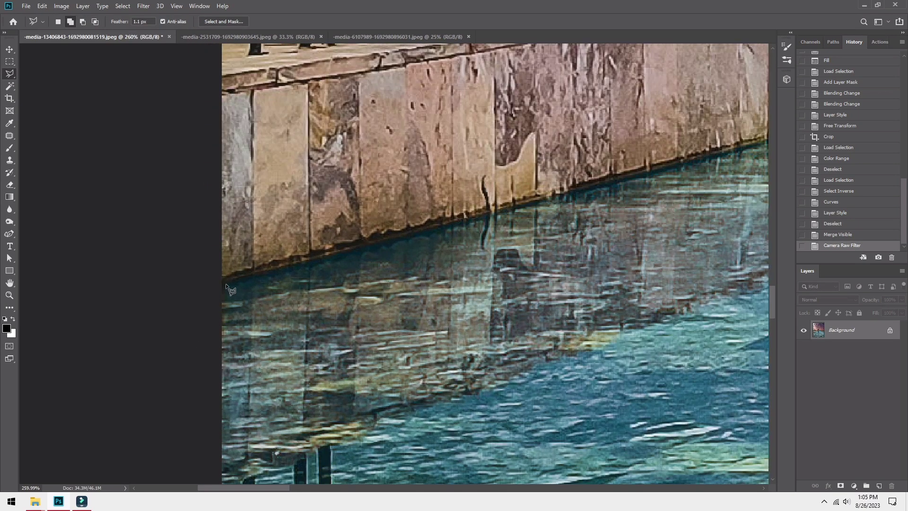
pyautogui.click(220, 284)
pyautogui.moveTo(739, 142); pyautogui.dragTo(234, 327)
pyautogui.moveTo(701, 223); pyautogui.dragTo(385, 297)
pyautogui.moveTo(667, 238); pyautogui.dragTo(505, 260)
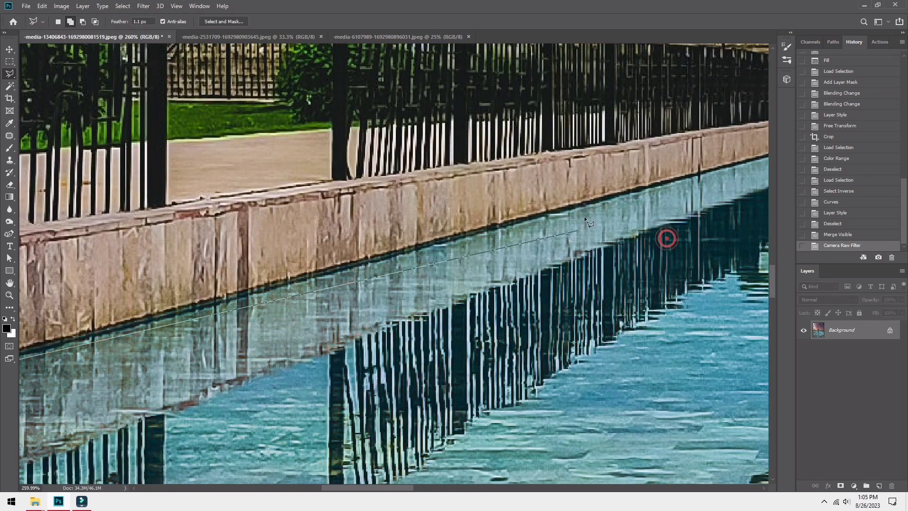
pyautogui.moveTo(619, 196); pyautogui.dragTo(387, 316)
pyautogui.moveTo(730, 215); pyautogui.dragTo(565, 263)
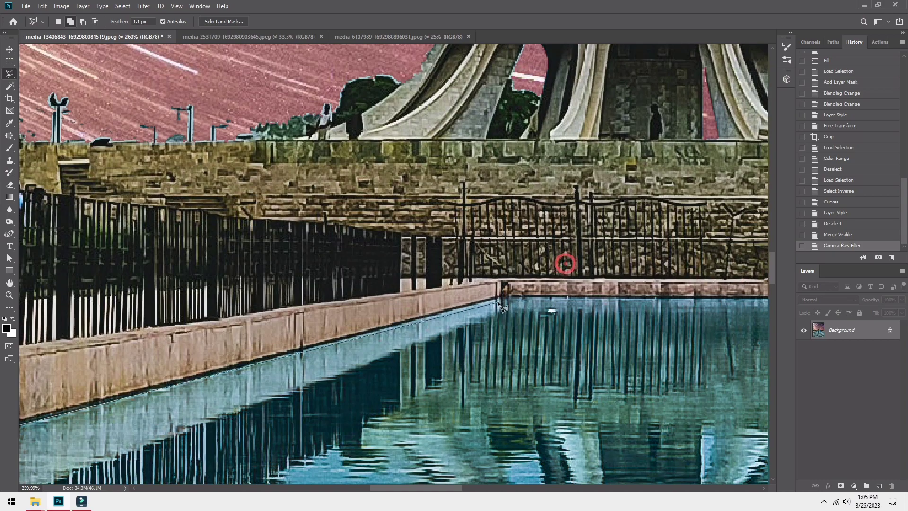
pyautogui.moveTo(740, 298); pyautogui.dragTo(376, 271)
pyautogui.click(350, 271)
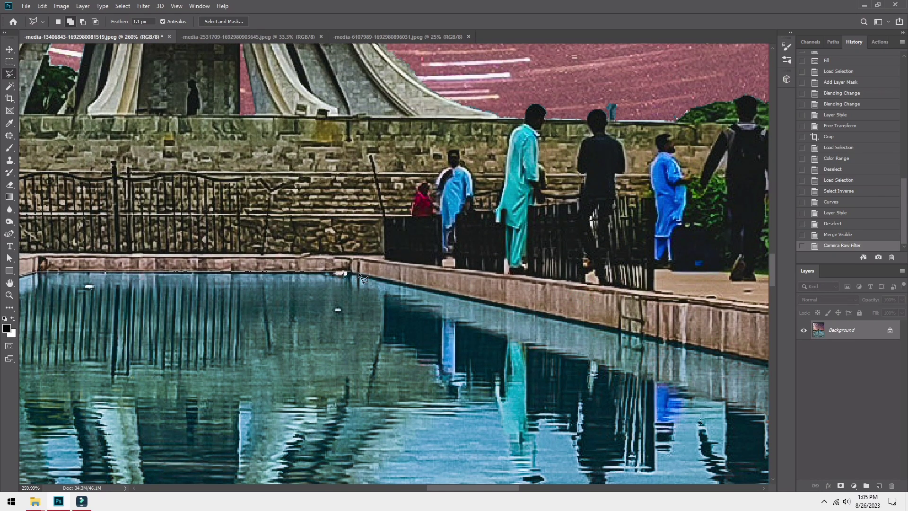
# - Continue the lasso along the pool's right edge and around the bottom of the canvas to close it, and copy the water to a new layer
pyautogui.moveTo(720, 352); pyautogui.dragTo(326, 273)
pyautogui.moveTo(600, 347)
pyautogui.mouseDown()
pyautogui.moveTo(617, 348)
pyautogui.moveTo(346, 282)
pyautogui.mouseUp()
pyautogui.click(431, 300)
pyautogui.moveTo(416, 387)
pyautogui.mouseDown()
pyautogui.moveTo(416, 200)
pyautogui.moveTo(442, 57)
pyautogui.mouseUp()
pyautogui.moveTo(340, 379); pyautogui.dragTo(413, 71)
pyautogui.moveTo(392, 386); pyautogui.dragTo(504, 38)
pyautogui.moveTo(485, 440)
pyautogui.mouseDown()
pyautogui.moveTo(526, 331)
pyautogui.moveTo(559, 62)
pyautogui.mouseUp()
pyautogui.moveTo(597, 407); pyautogui.dragTo(584, 15)
pyautogui.click(572, 296)
pyautogui.click(572, 295)
pyautogui.click(331, 325)
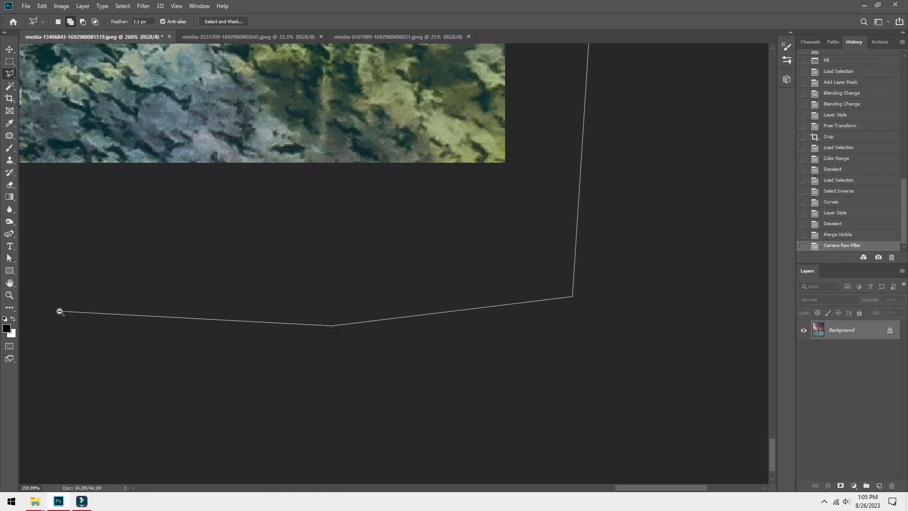
pyautogui.scroll(-1, 58, 310)
pyautogui.scroll(-6, 59, 310)
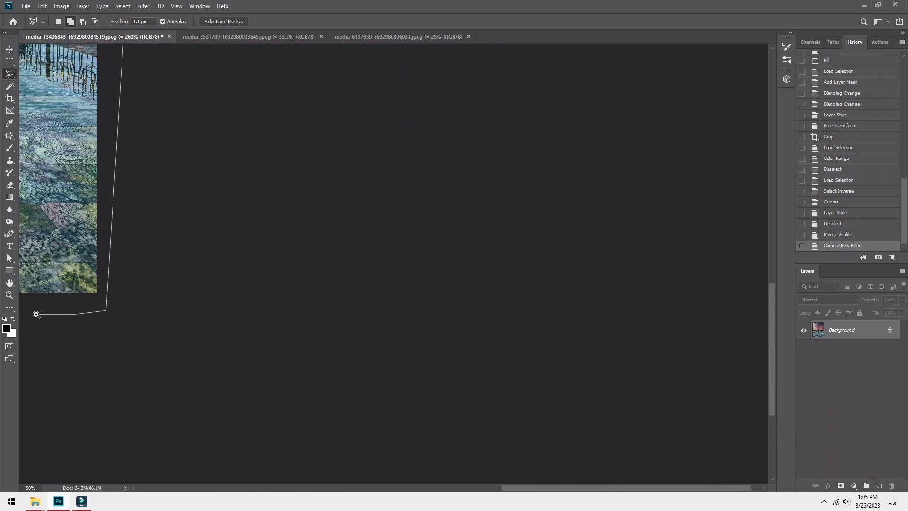
pyautogui.moveTo(69, 344); pyautogui.dragTo(493, 311)
pyautogui.click(336, 316)
pyautogui.click(188, 278)
pyautogui.click(162, 154)
pyautogui.click(162, 104)
pyautogui.click(162, 104)
pyautogui.scroll(-5, 398, 183)
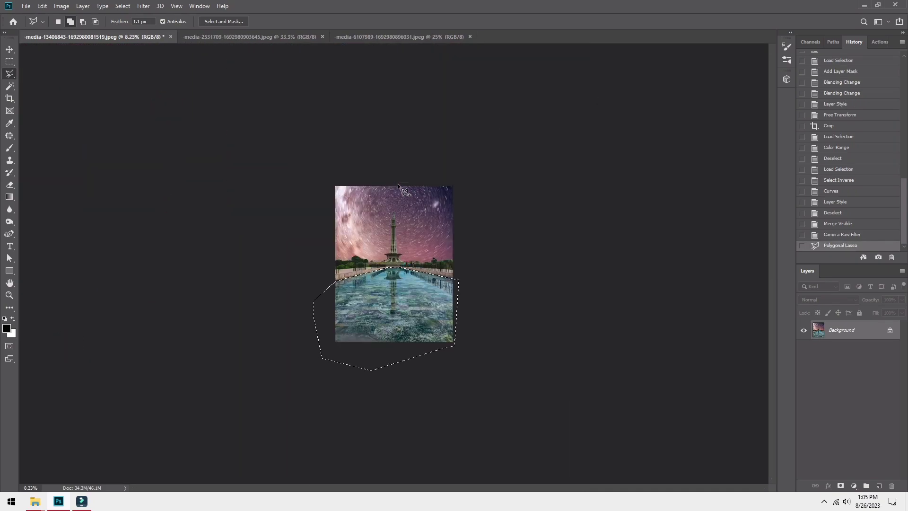
pyautogui.hotkey('ctrl', 'j')
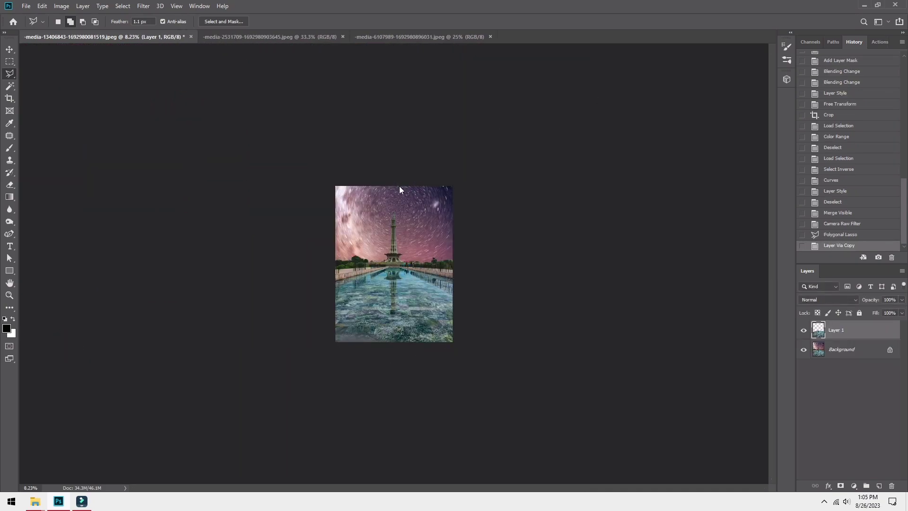
# - Desaturate the copied pool water in Camera Raw by painting it with a reset adjustment brush at saturation -79, and apply the filter
pyautogui.hotkey('ctrl', 'shift', 'a')
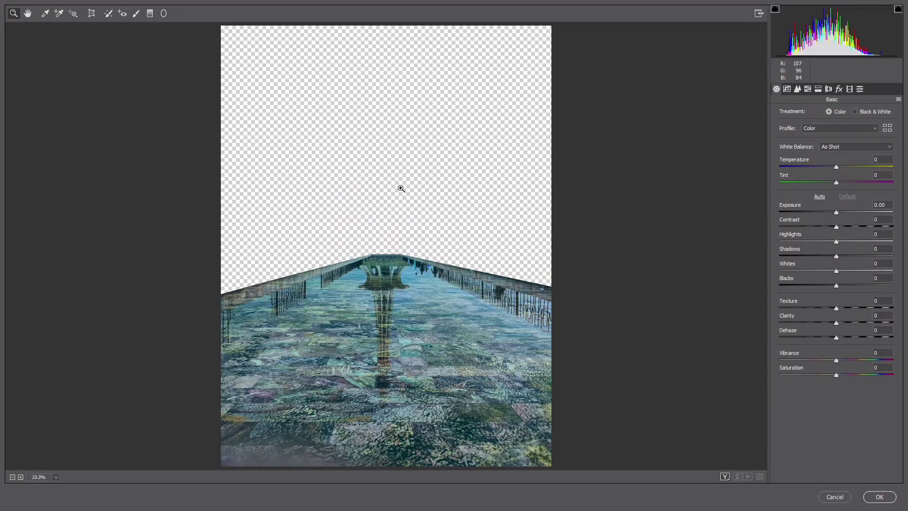
pyautogui.press('k')
pyautogui.click(898, 88)
pyautogui.click(880, 109)
pyautogui.moveTo(799, 302); pyautogui.dragTo(795, 302)
pyautogui.press(']')
pyautogui.moveTo(245, 378)
pyautogui.mouseDown()
pyautogui.moveTo(484, 269)
pyautogui.moveTo(299, 377)
pyautogui.moveTo(497, 466)
pyautogui.moveTo(173, 467)
pyautogui.moveTo(383, 291)
pyautogui.moveTo(500, 289)
pyautogui.moveTo(422, 360)
pyautogui.moveTo(431, 510)
pyautogui.moveTo(290, 427)
pyautogui.moveTo(348, 446)
pyautogui.moveTo(282, 281)
pyautogui.moveTo(469, 317)
pyautogui.moveTo(489, 302)
pyautogui.moveTo(376, 264)
pyautogui.moveTo(478, 320)
pyautogui.moveTo(461, 402)
pyautogui.moveTo(318, 471)
pyautogui.moveTo(339, 496)
pyautogui.moveTo(240, 435)
pyautogui.mouseUp()
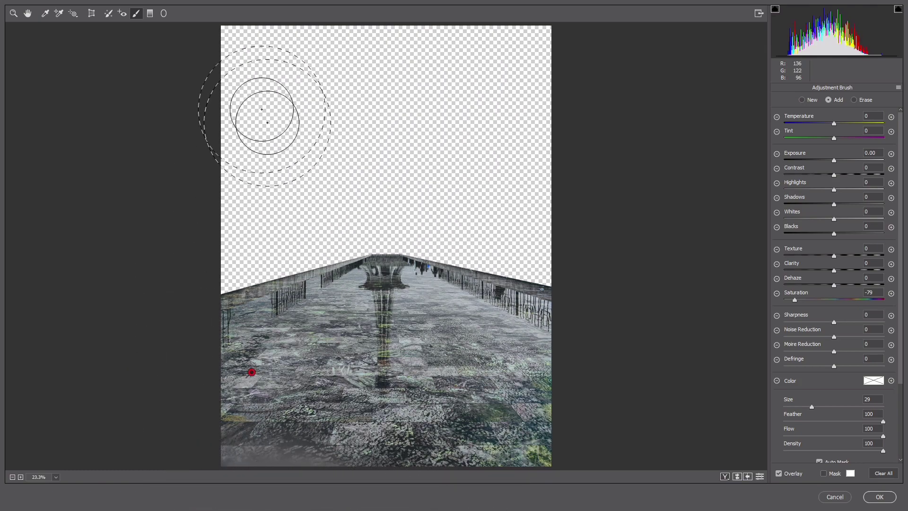
pyautogui.press('[')
pyautogui.press('[')
pyautogui.press('[')
pyautogui.press('[')
pyautogui.press('[')
pyautogui.press('[')
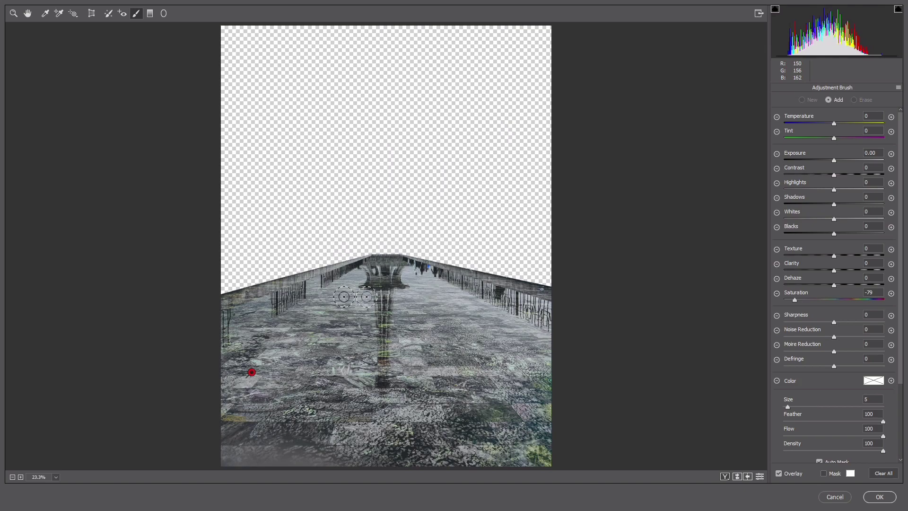
pyautogui.press('Return')
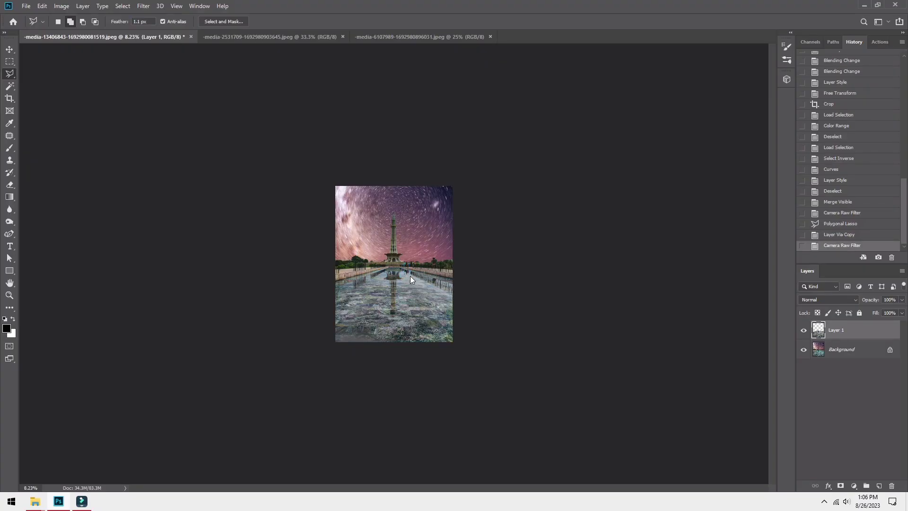
# - Paint over the copied pool water with a Camera Raw adjustment brush, size 40, at tint +92 and saturation -79
pyautogui.hotkey('ctrl', 'shift', 'a')
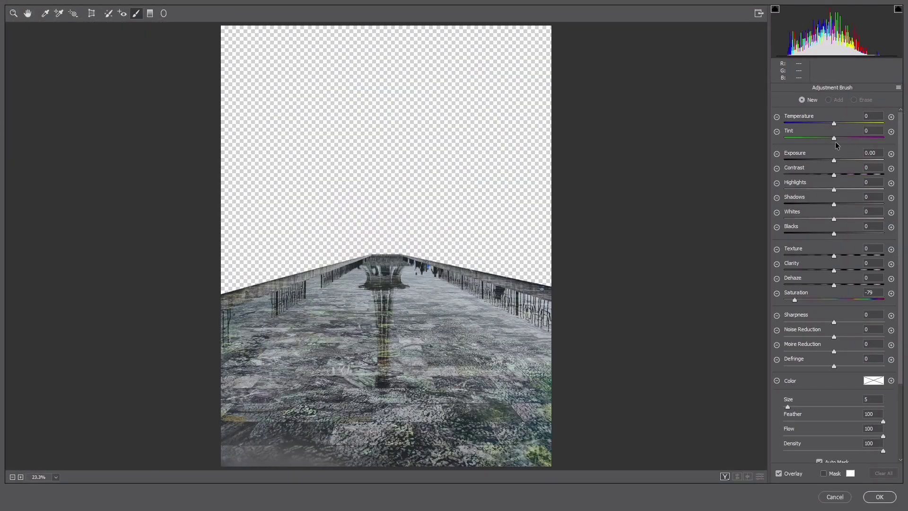
pyautogui.moveTo(846, 138); pyautogui.dragTo(854, 138)
pyautogui.rightClick(359, 388)
pyautogui.moveTo(495, 405)
pyautogui.mouseDown()
pyautogui.moveTo(130, 389)
pyautogui.moveTo(308, 331)
pyautogui.moveTo(266, 281)
pyautogui.moveTo(262, 227)
pyautogui.moveTo(370, 510)
pyautogui.mouseUp()
pyautogui.moveTo(855, 138); pyautogui.dragTo(881, 145)
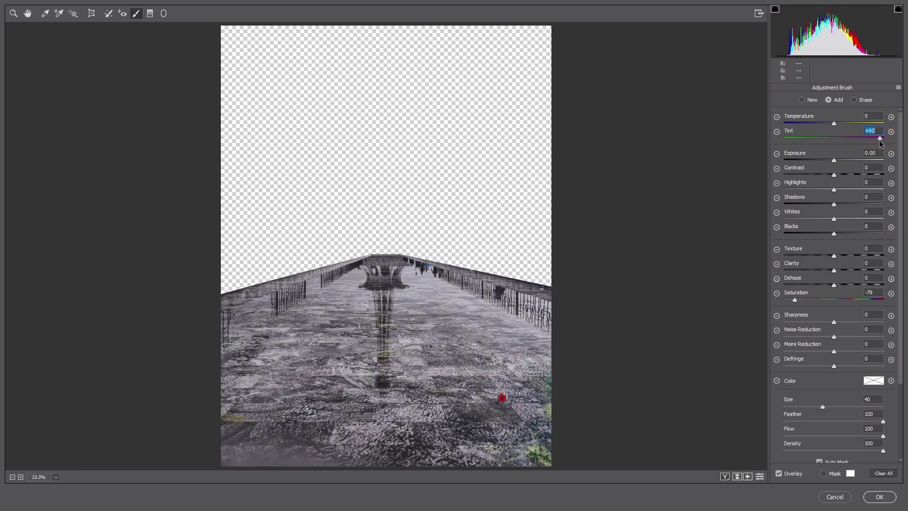
# - Set the overall tint of the pool water layer to +25 and apply the Camera Raw filter
pyautogui.press('h')
pyautogui.moveTo(838, 182); pyautogui.dragTo(852, 183)
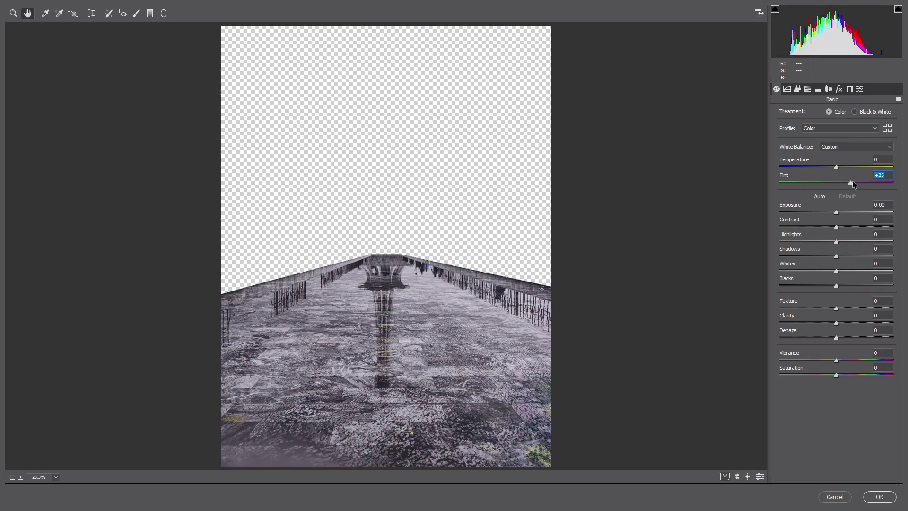
pyautogui.press('Return')
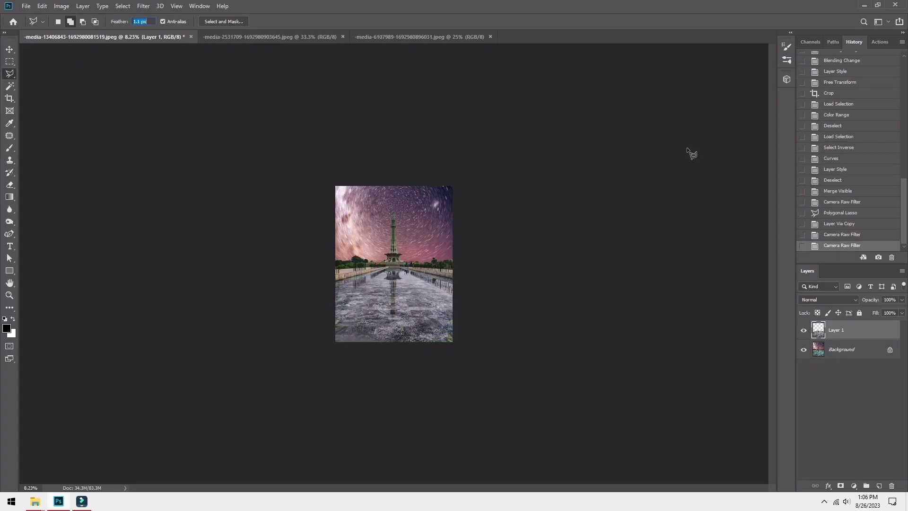
# - Warm the pool water layer by slightly raising its temperature in the Camera Raw filter, and apply it
pyautogui.hotkey('ctrl', '0')
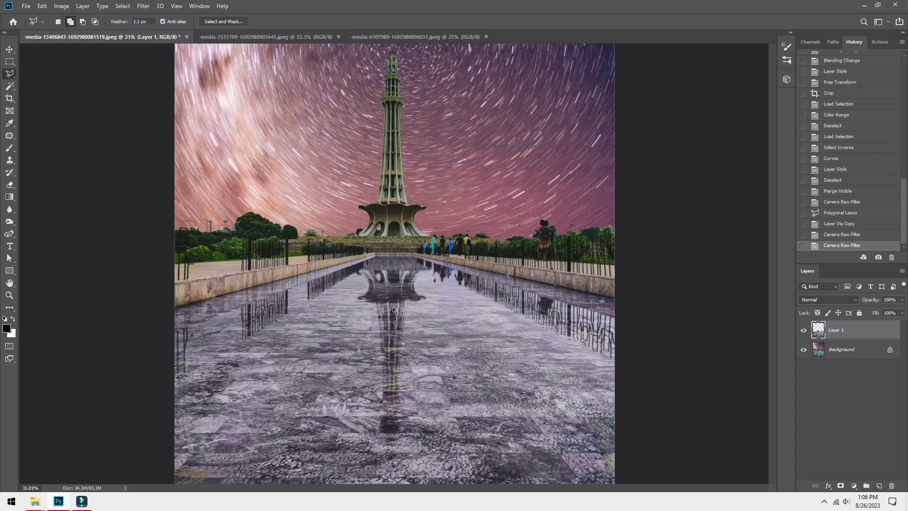
pyautogui.hotkey('ctrl', '-')
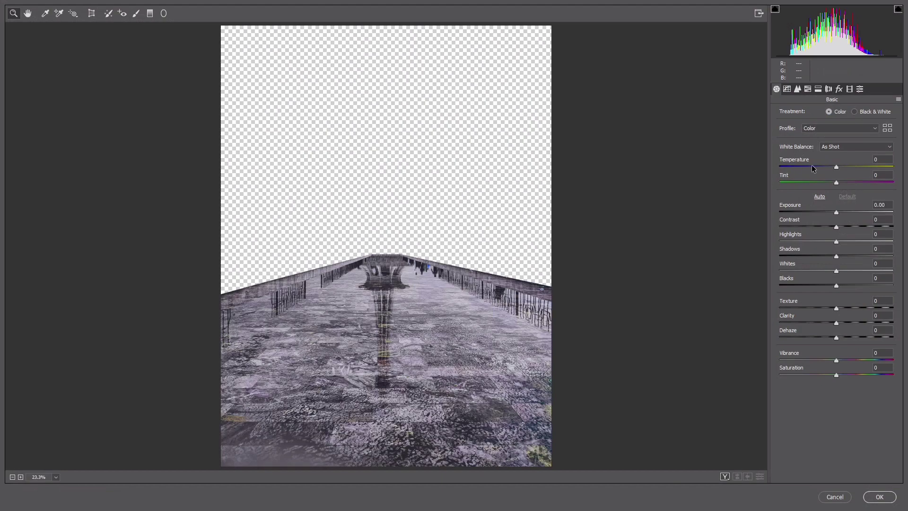
pyautogui.moveTo(836, 168); pyautogui.dragTo(844, 169)
pyautogui.press('Return')
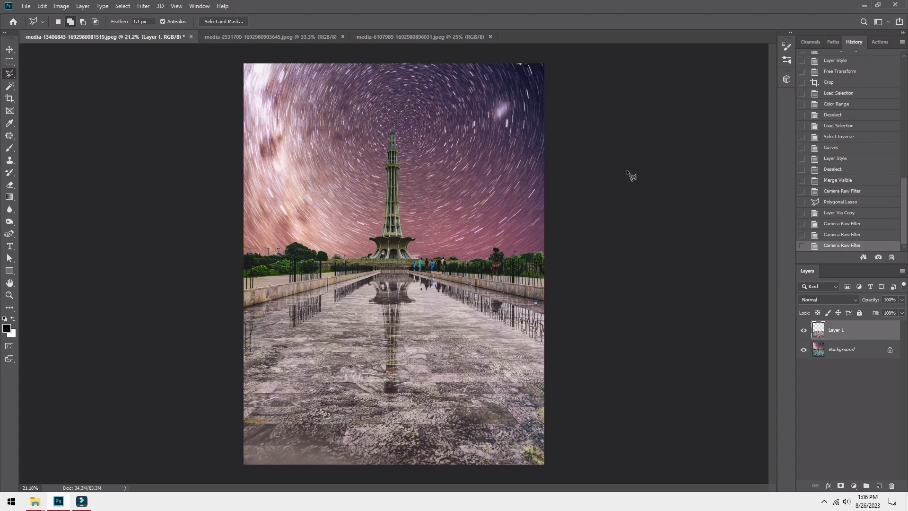
# - Apply the Camera Raw filter once more to the pool water layer at default settings and merge the visible layers
pyautogui.hotkey('ctrl', '-')
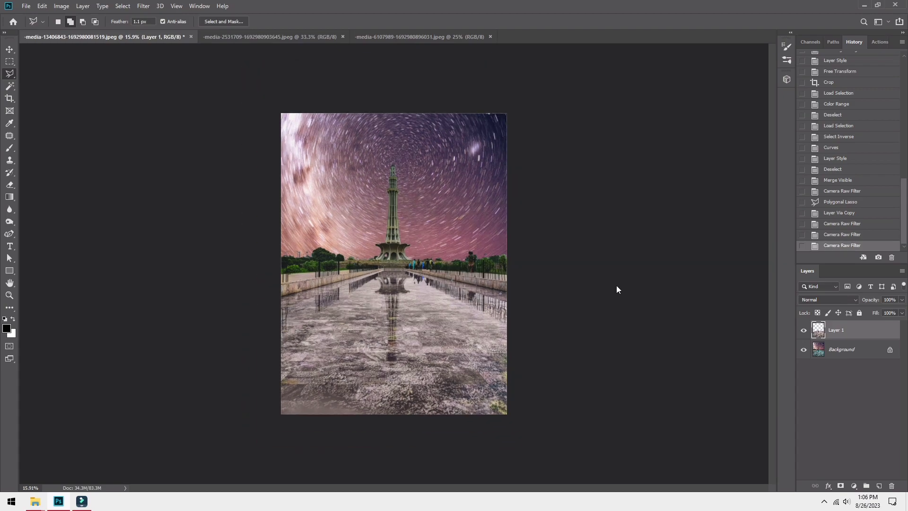
pyautogui.hotkey('ctrl', 'shift', 'a')
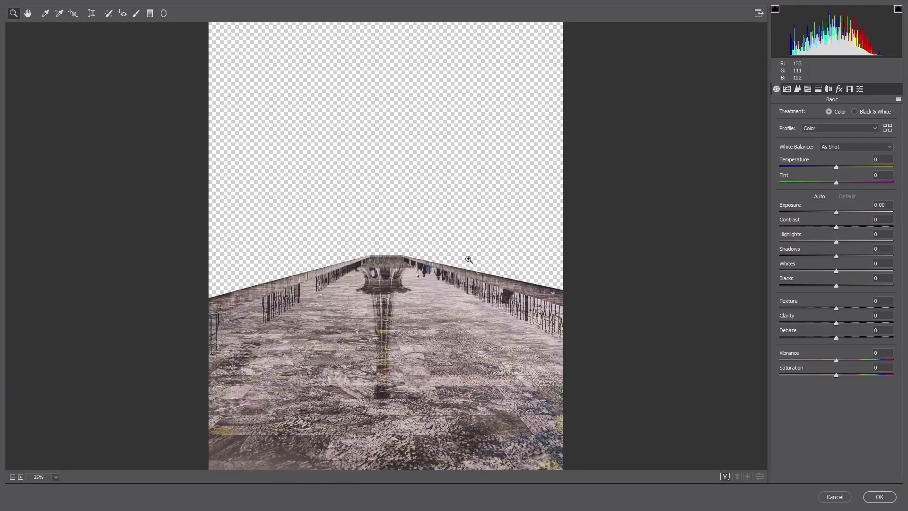
pyautogui.click(875, 497)
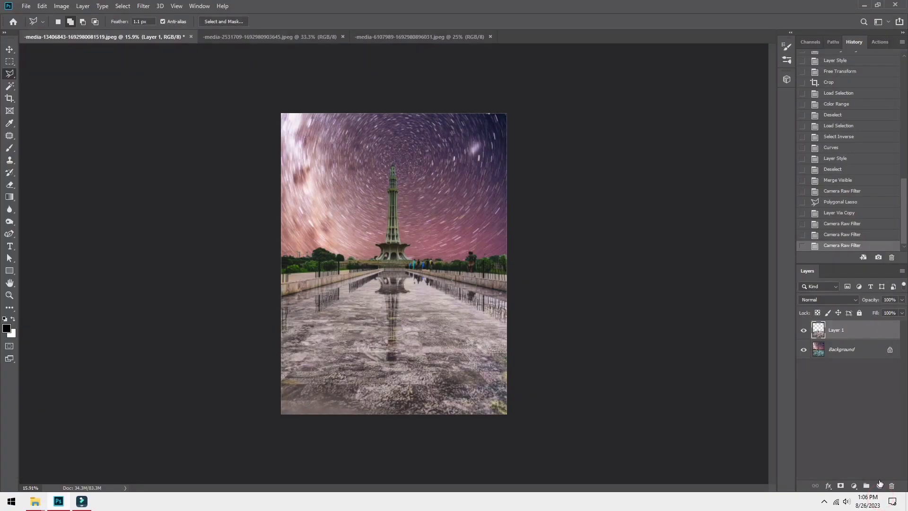
pyautogui.hotkey('ctrl', 'shift', 'e')
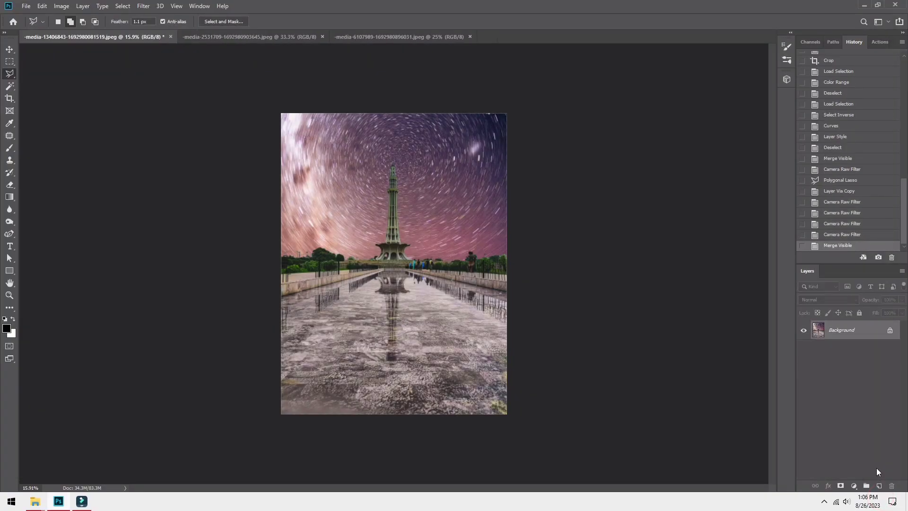
# - Straighten the merged photo's perspective with the Vertical Upright correction in Camera Raw's Transform tool, and apply the filter
pyautogui.hotkey('ctrl', 'shift', 'a')
pyautogui.click(91, 14)
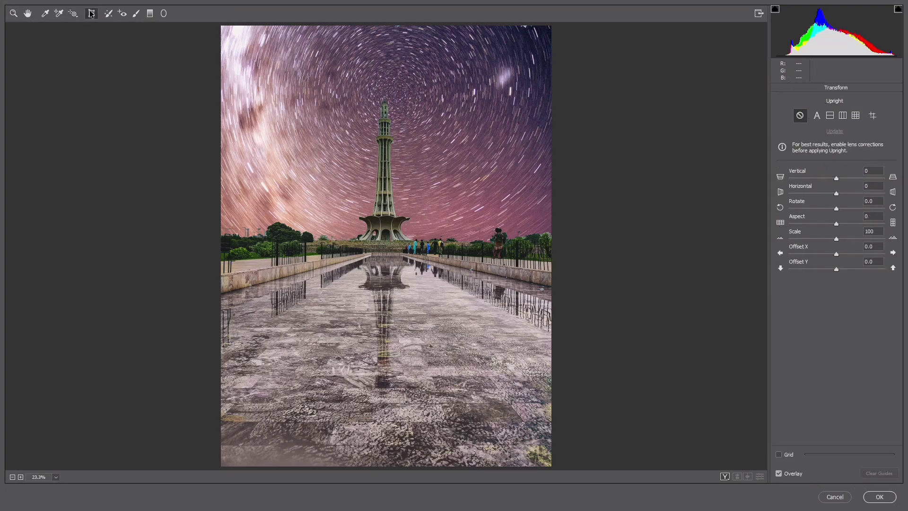
pyautogui.click(843, 115)
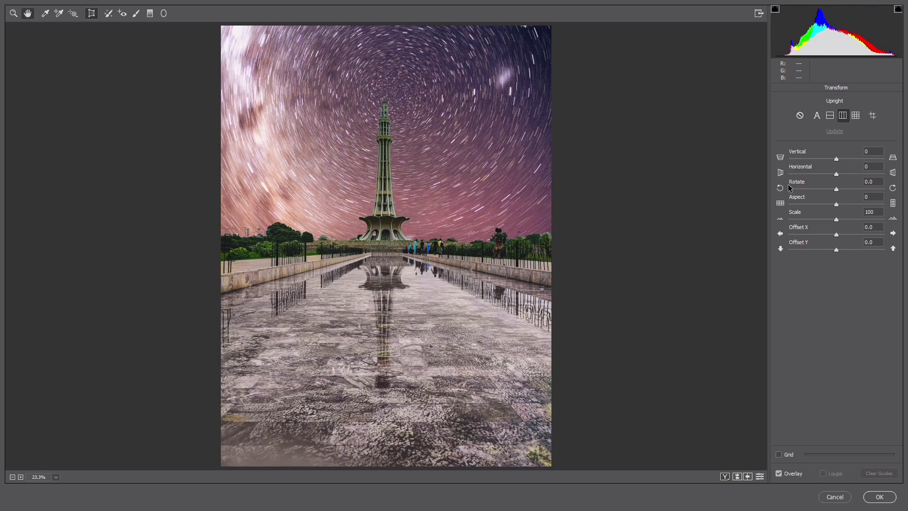
pyautogui.press('h')
pyautogui.click(881, 496)
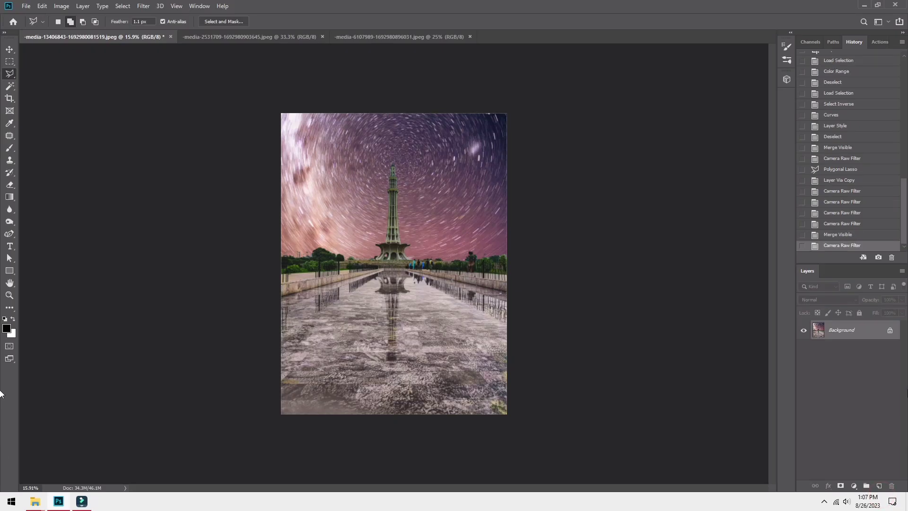
# - Compare the original photo snapshot with the finished edit in the history, ending on the latest Camera Raw Filter state
pyautogui.scroll(10, 845, 165)
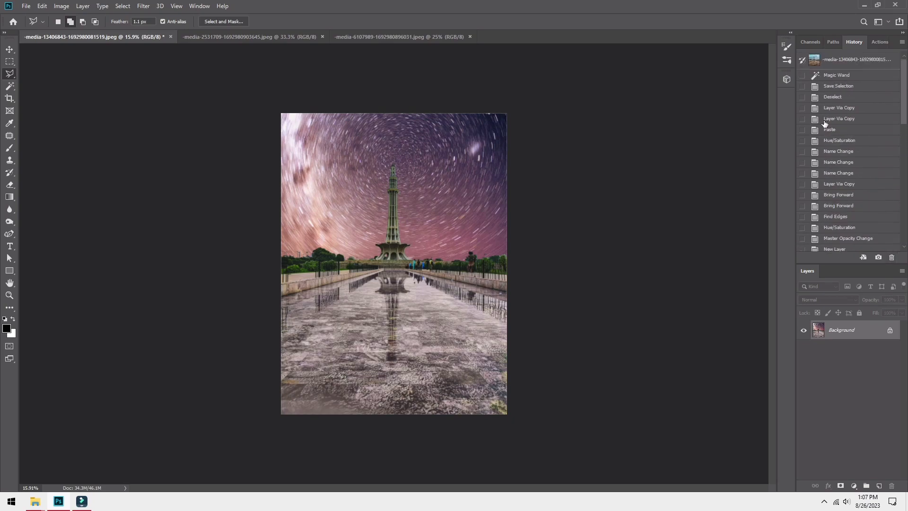
pyautogui.click(835, 75)
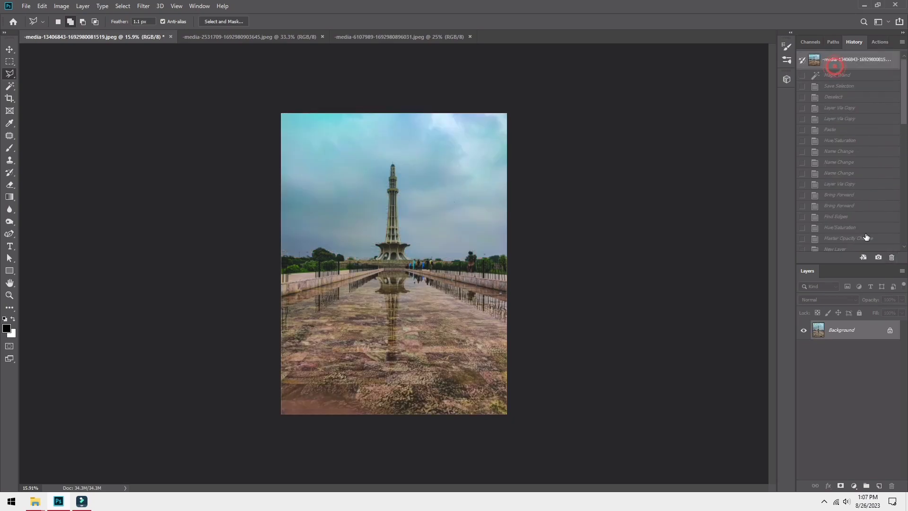
pyautogui.scroll(-4, 867, 186)
pyautogui.scroll(-5, 868, 187)
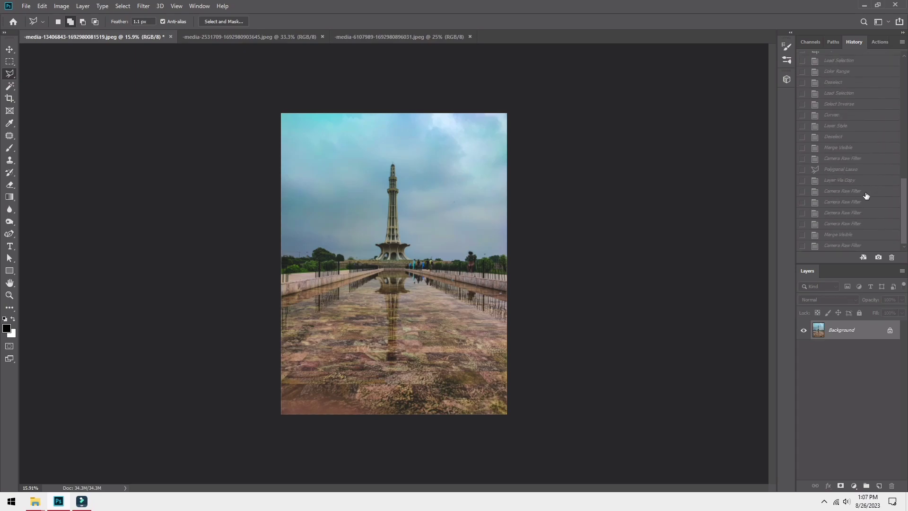
pyautogui.click(847, 246)
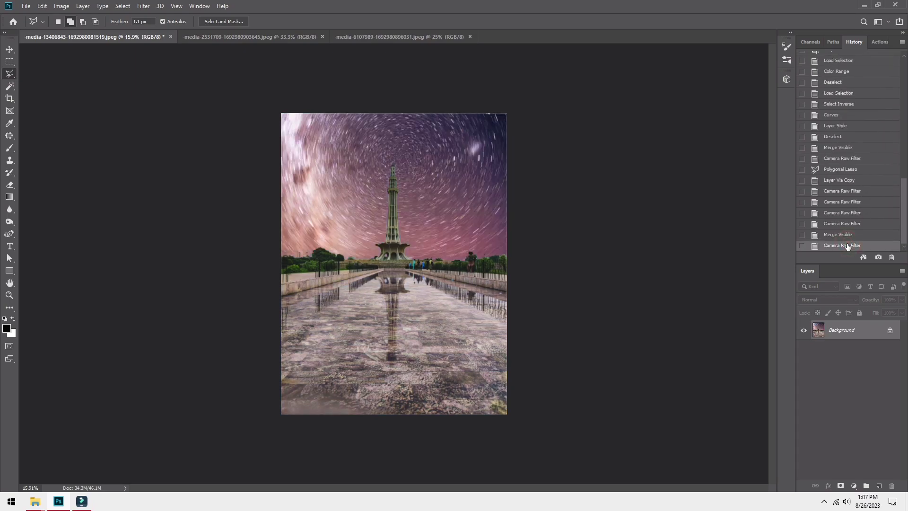